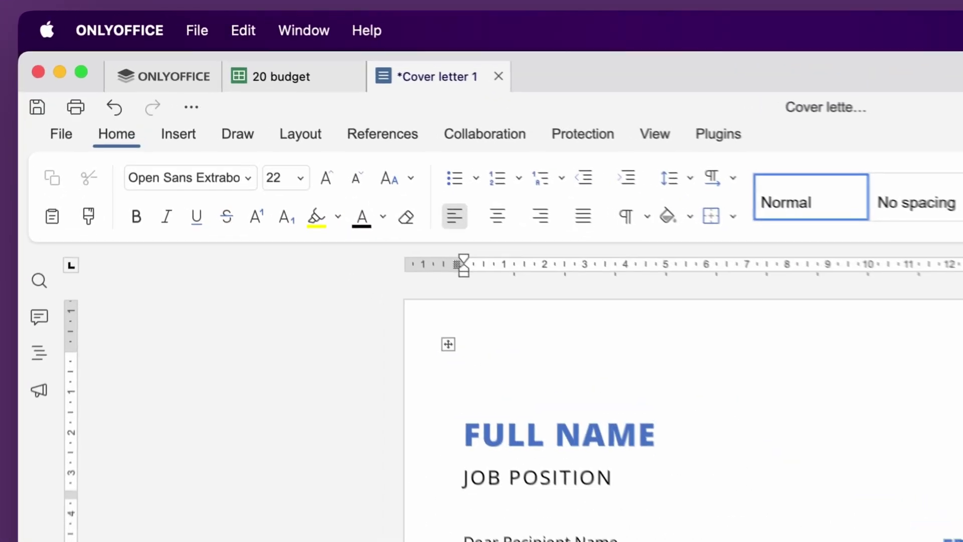
# Close the font list without changing the cover letter's font and switch to the 20 budget spreadsheet.
pyautogui.click(253, 190)
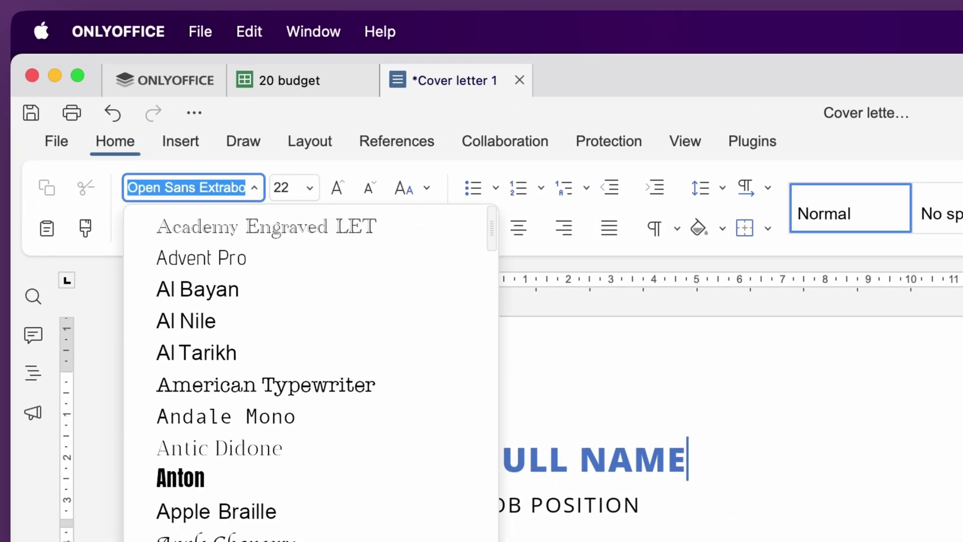
pyautogui.press('Escape')
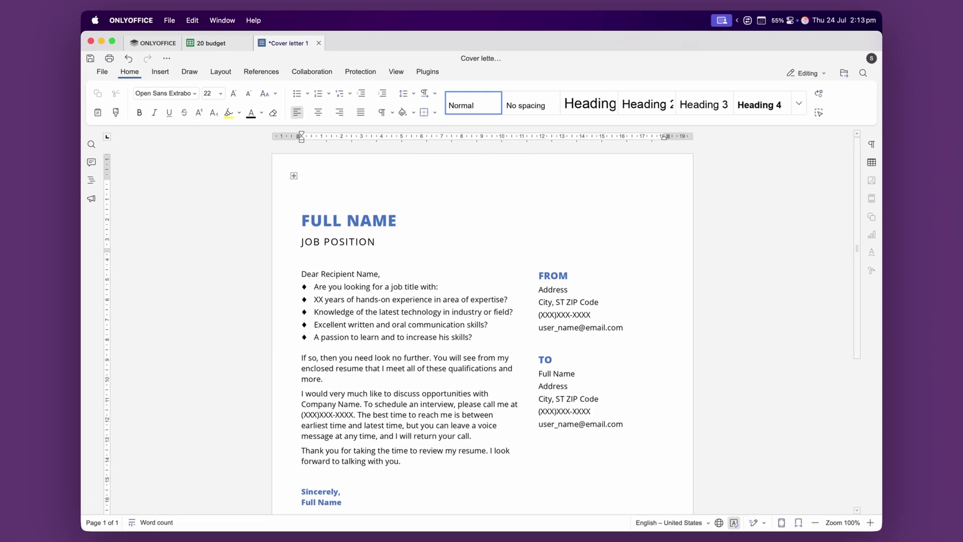
pyautogui.hotkey('ctrl', 'Tab')
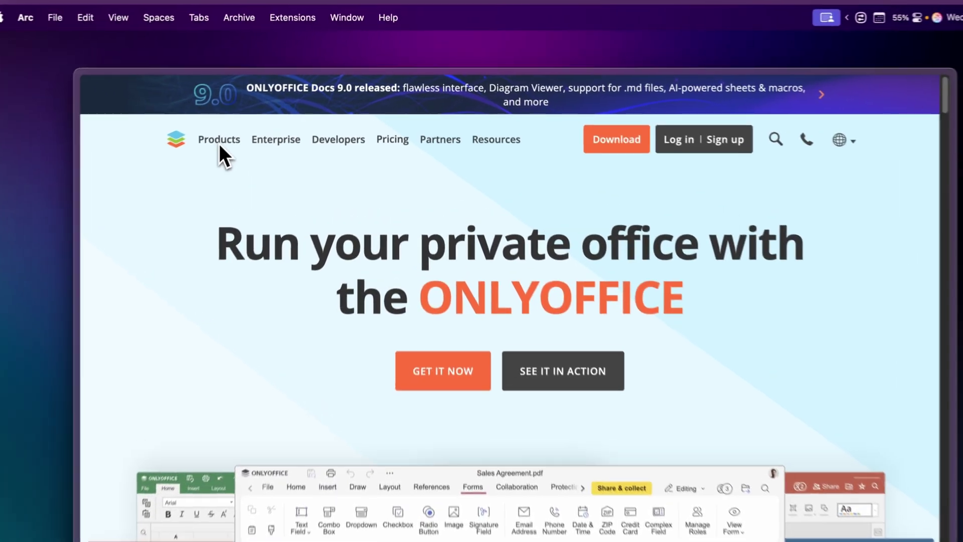
# Go from Products to the ONLYOFFICE Desktop Editors download page.
pyautogui.click(260, 116)
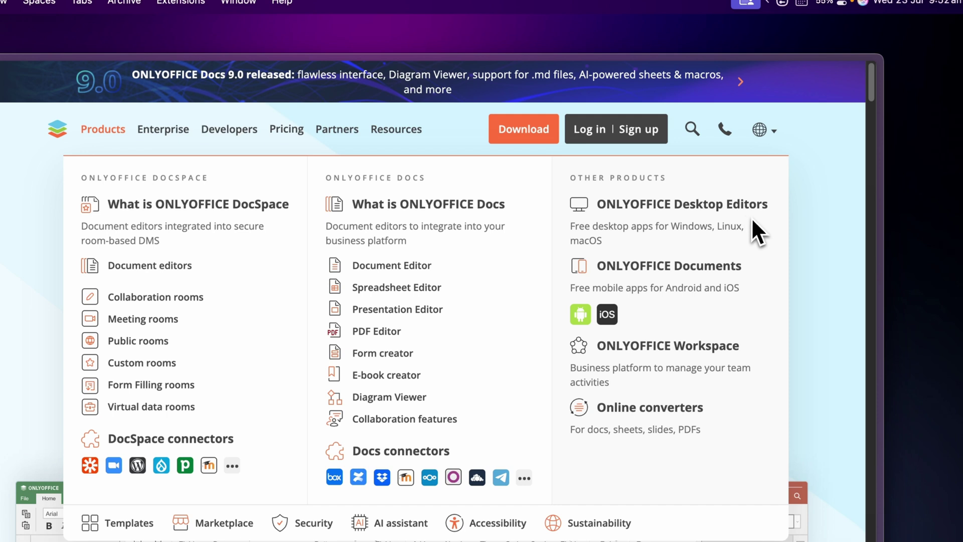
pyautogui.click(643, 210)
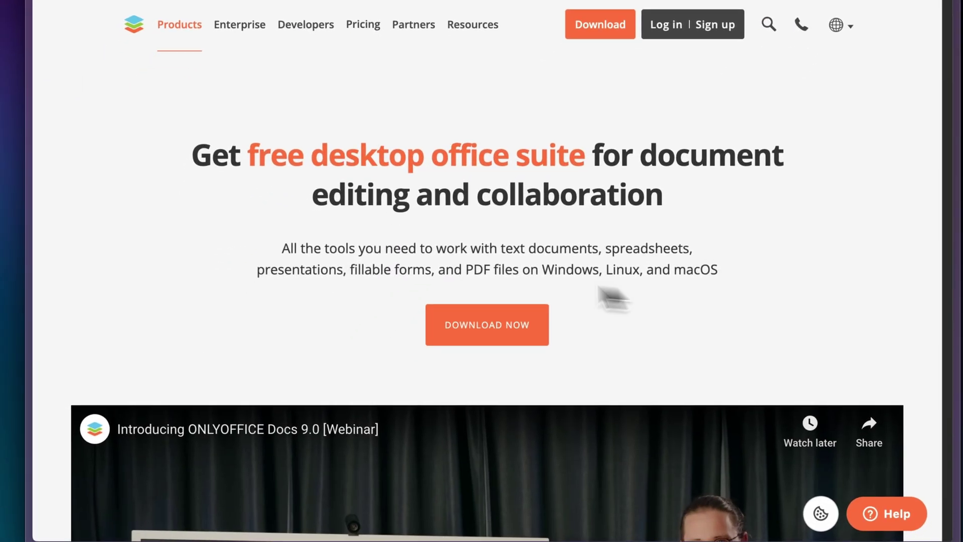
pyautogui.click(483, 327)
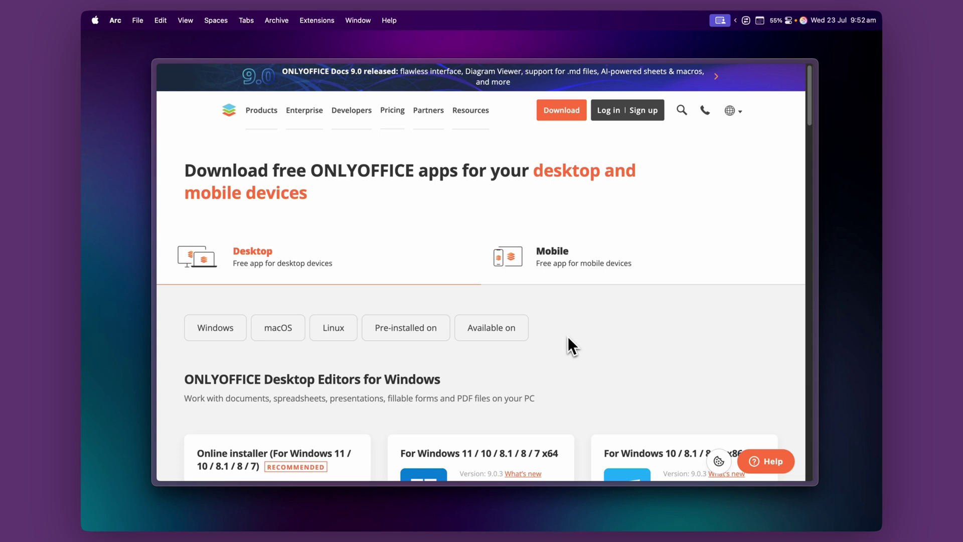
# Scroll to the macOS section and download the chip installer.
pyautogui.scroll(-3, 590, 332)
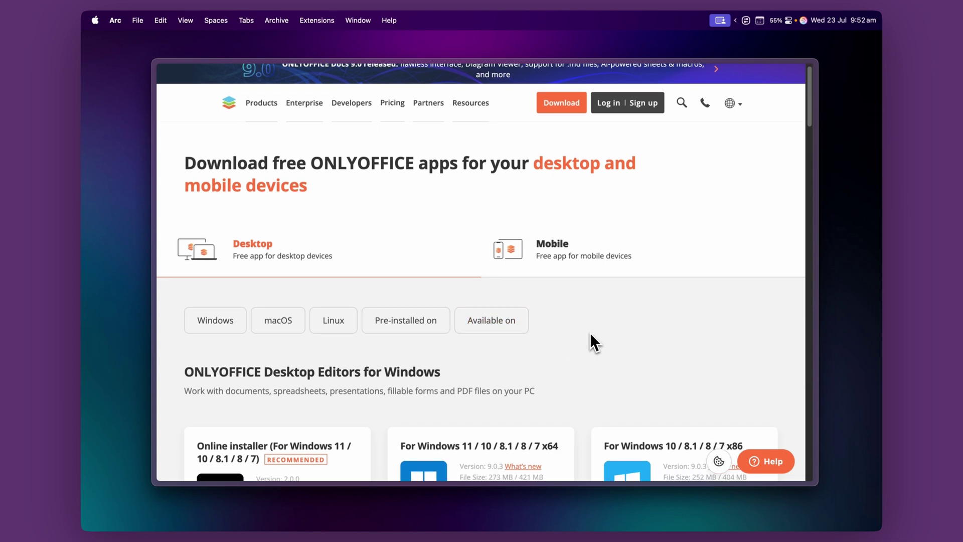
pyautogui.scroll(-4, 532, 302)
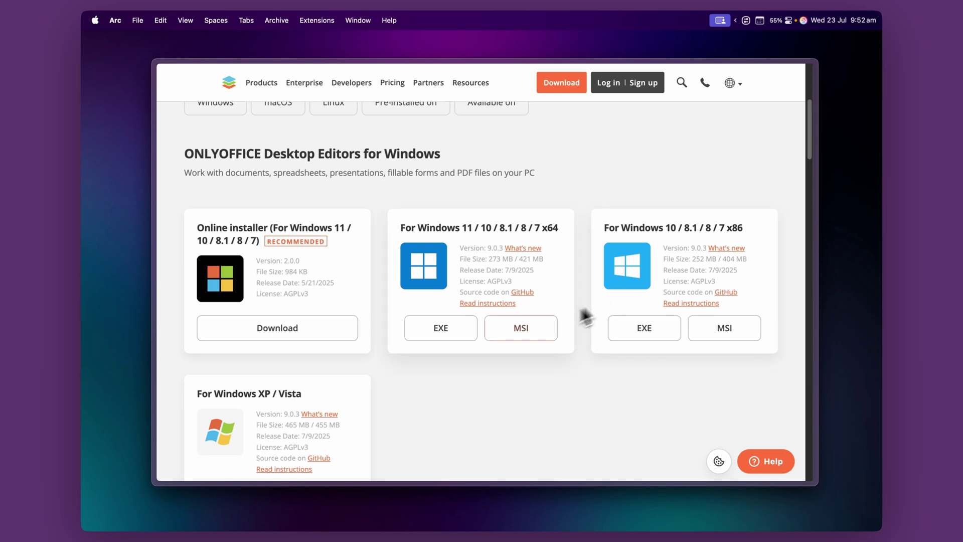
pyautogui.scroll(-4, 503, 330)
pyautogui.scroll(-7, 522, 304)
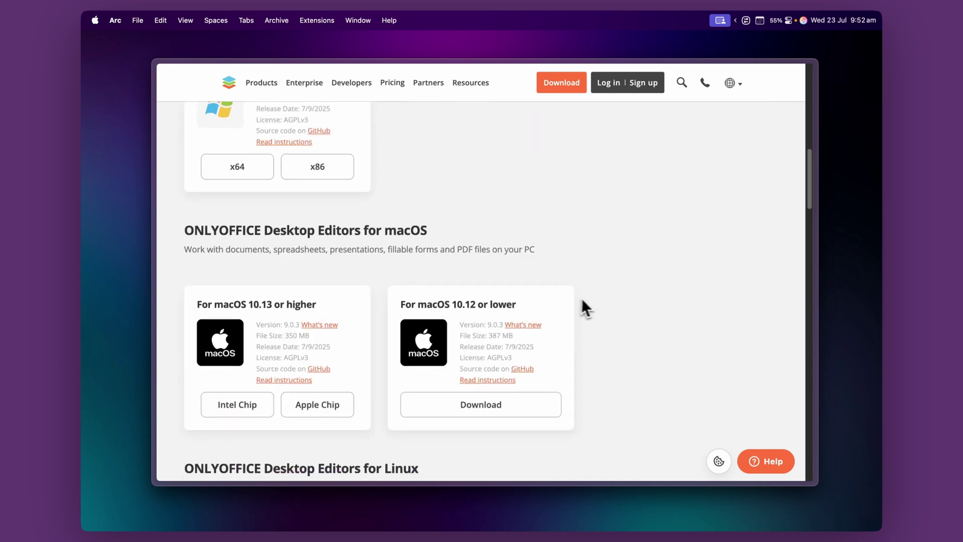
pyautogui.scroll(-2, 587, 297)
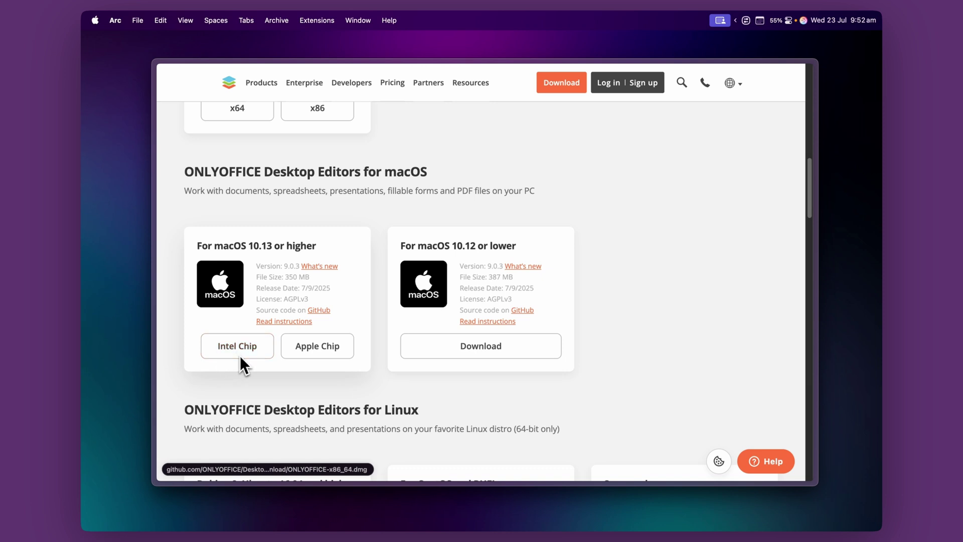
pyautogui.click(323, 348)
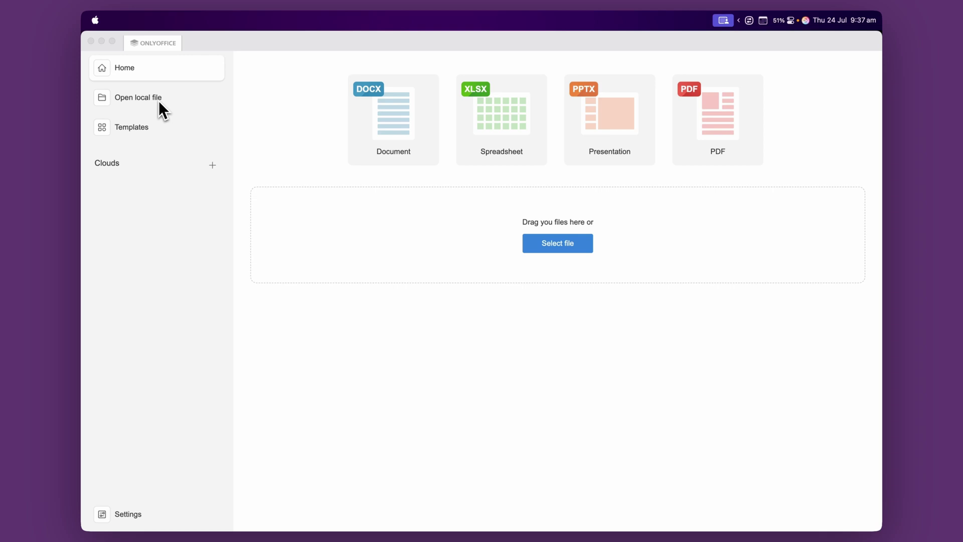
# Create a blank Document (DOCX) from the ONLYOFFICE Home start page.
pyautogui.click(258, 140)
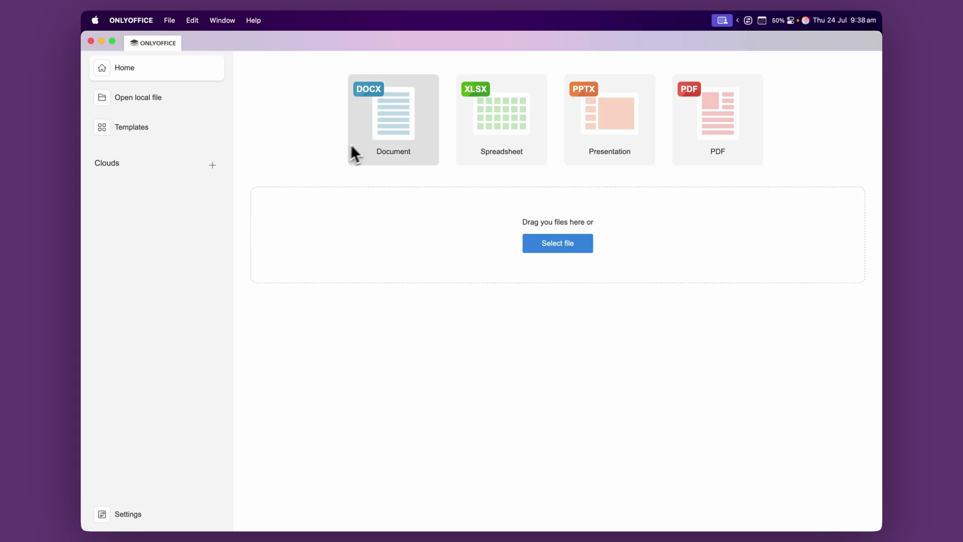
pyautogui.click(372, 139)
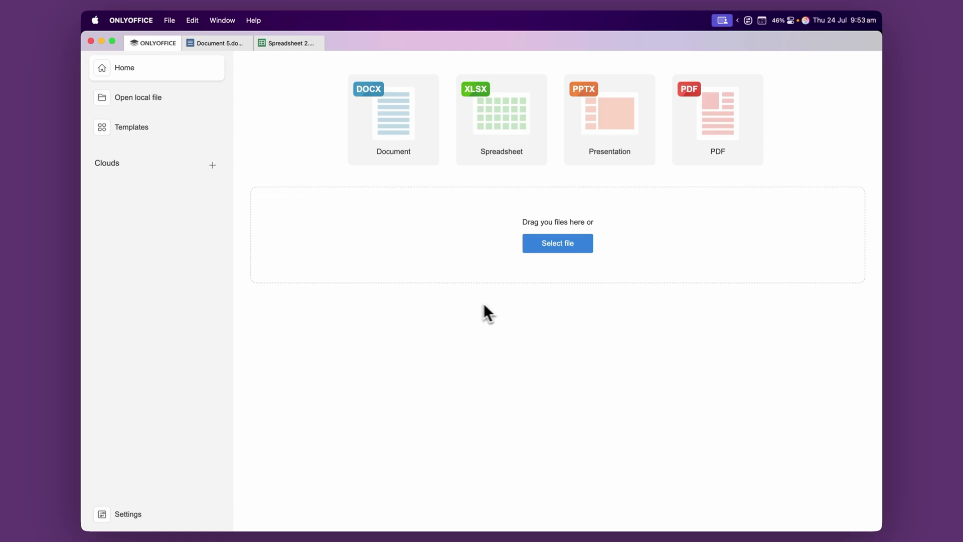
# Create Document 6 and browse its Insert, Layout, References and Protection tabs.
pyautogui.click(393, 126)
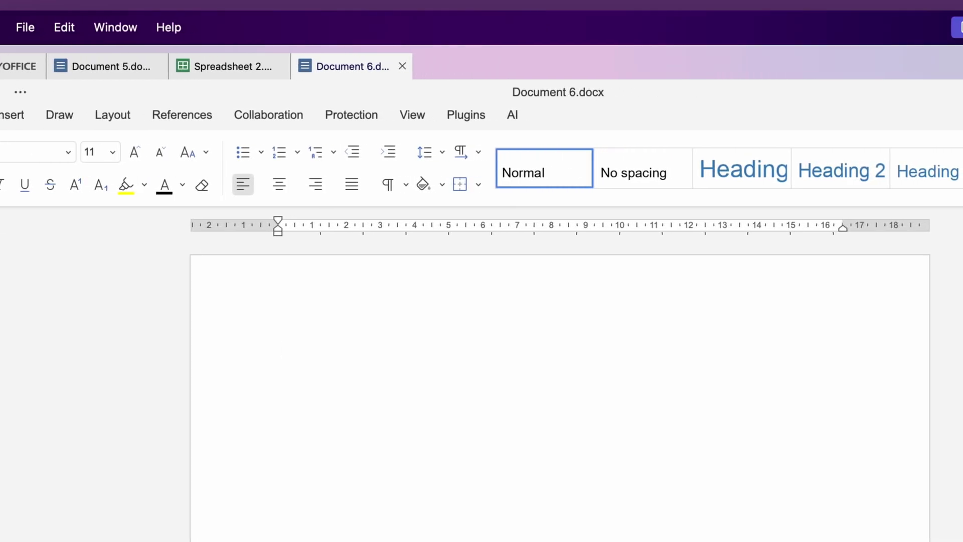
pyautogui.click(12, 115)
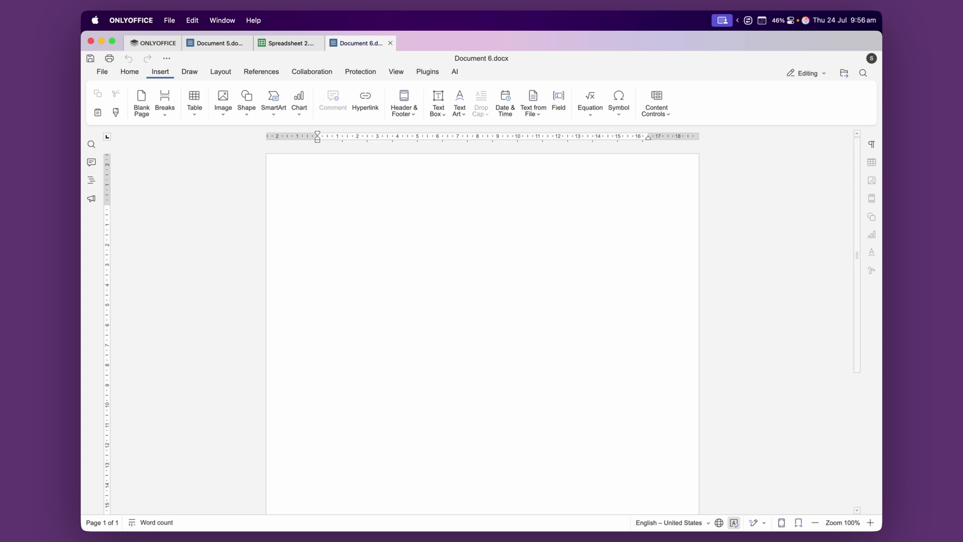
pyautogui.click(220, 72)
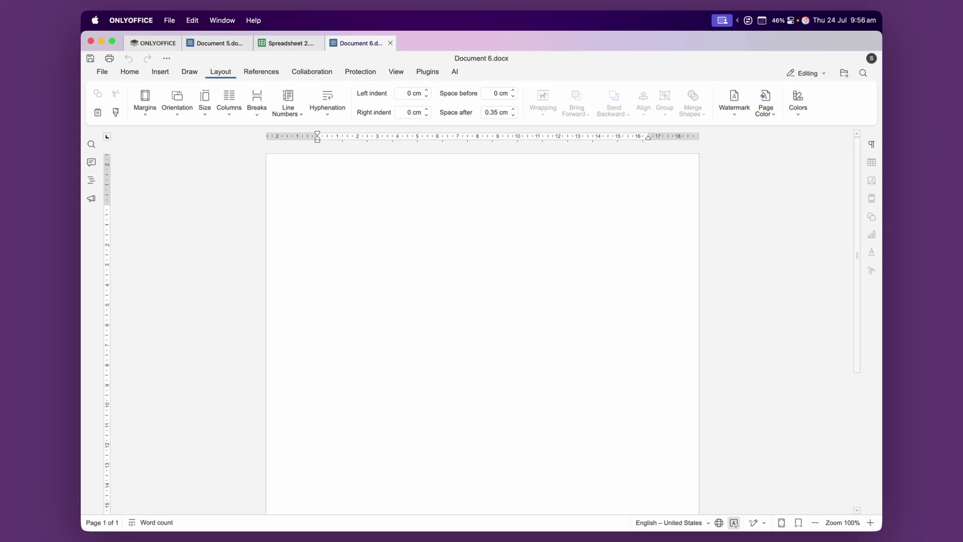
pyautogui.click(260, 73)
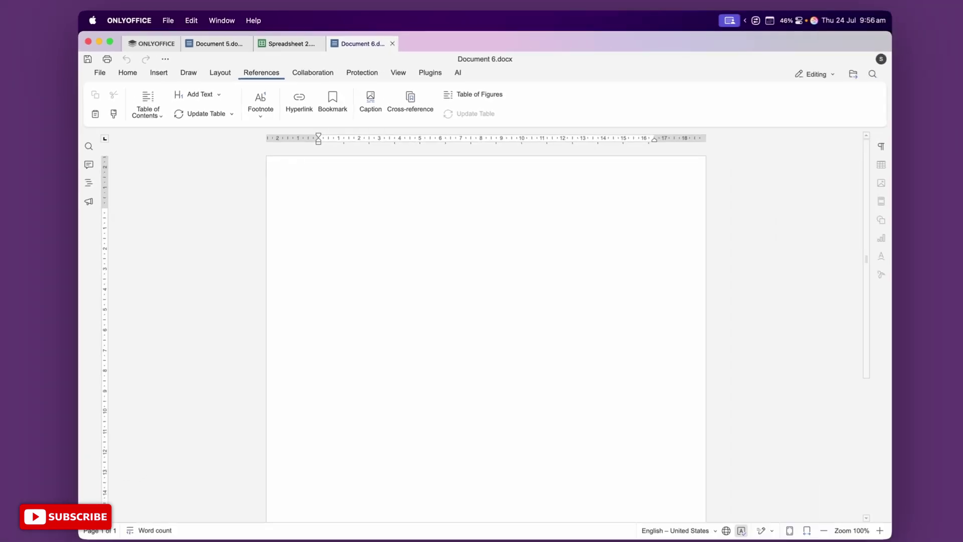
pyautogui.click(360, 71)
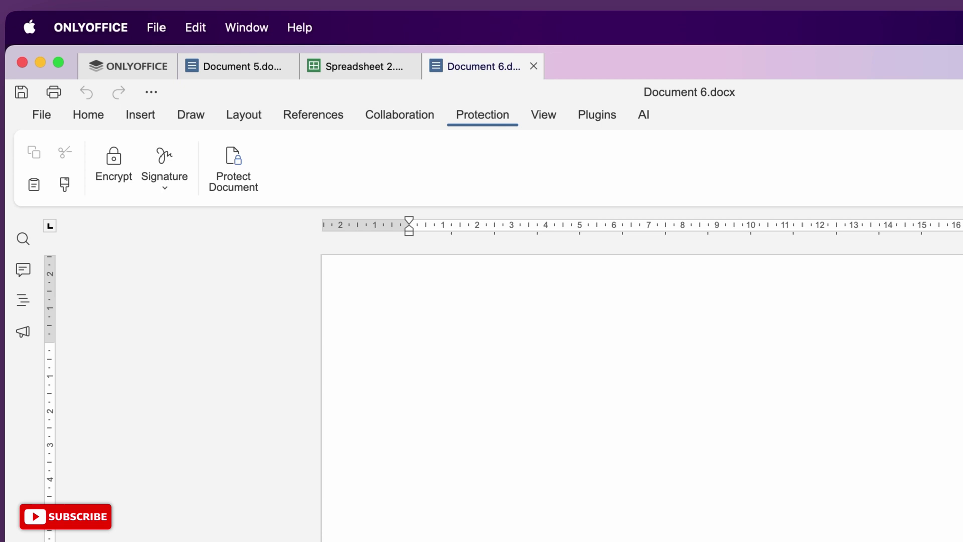
# Browse the Plugin Manager Marketplace from the Plugins tab, then close it.
pyautogui.click(597, 114)
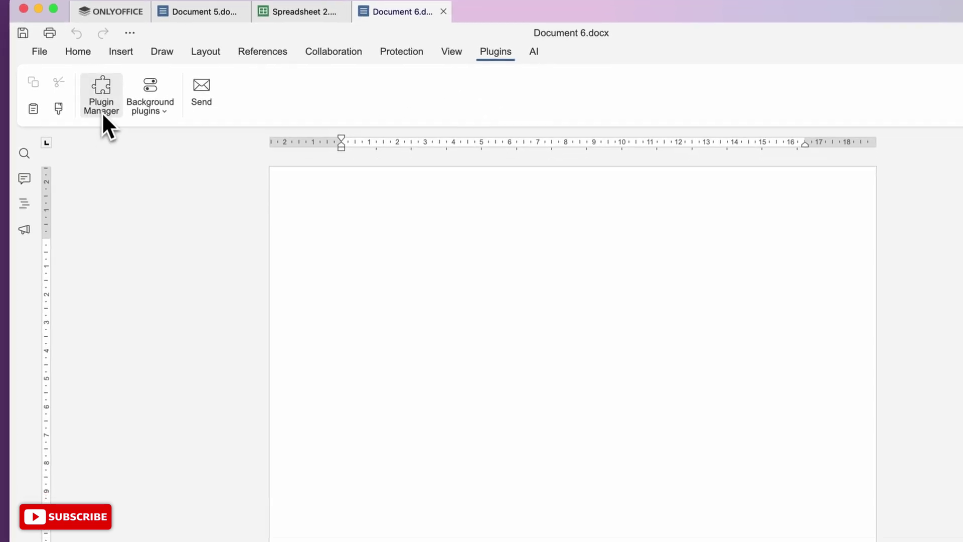
pyautogui.click(101, 157)
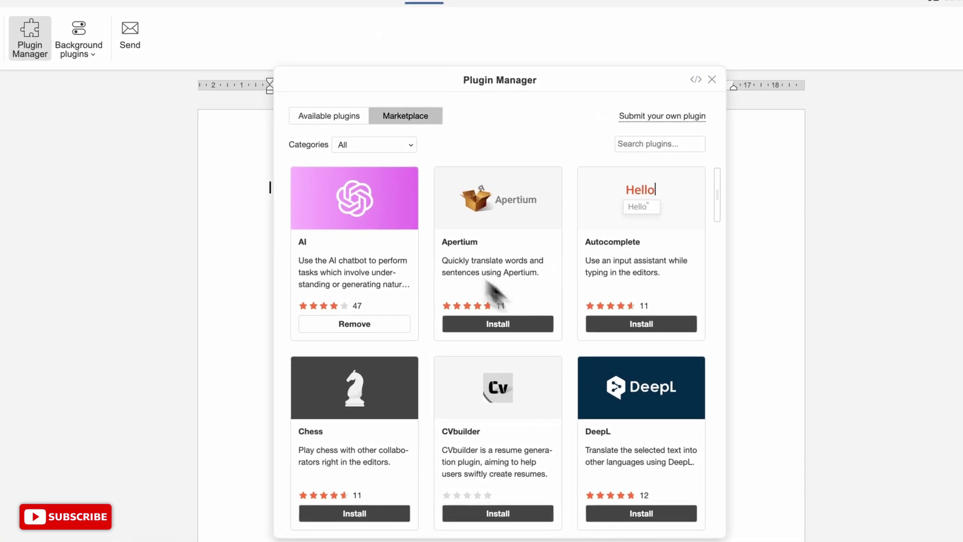
pyautogui.scroll(-1, 476, 398)
pyautogui.scroll(-6, 552, 425)
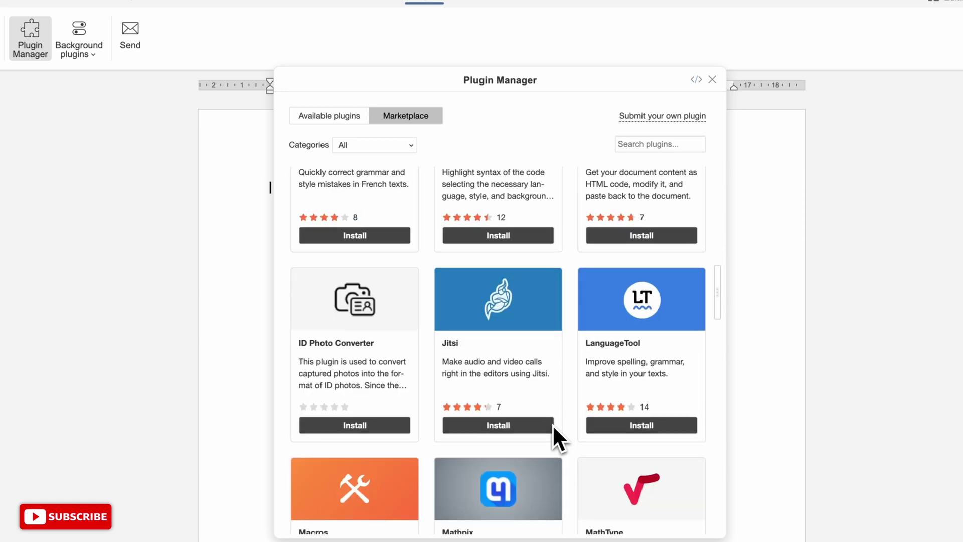
pyautogui.scroll(3, 552, 423)
pyautogui.scroll(5, 532, 416)
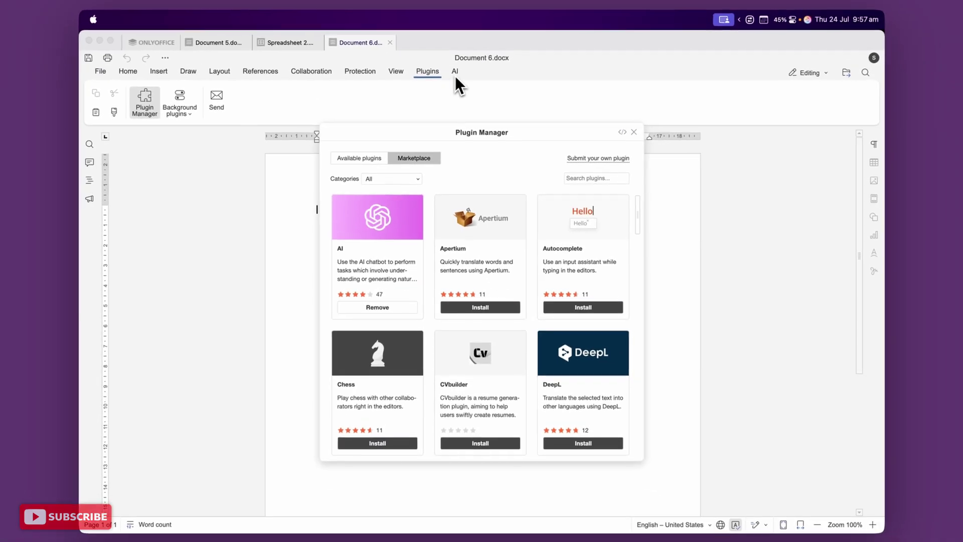
pyautogui.click(455, 72)
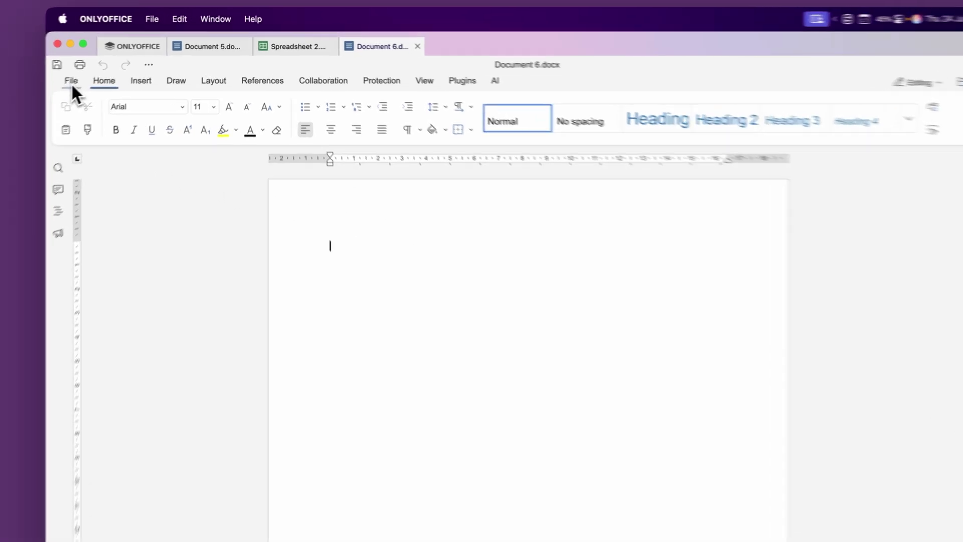
# Show the Save As File Format list for Document 6 from the File tab.
pyautogui.click(102, 72)
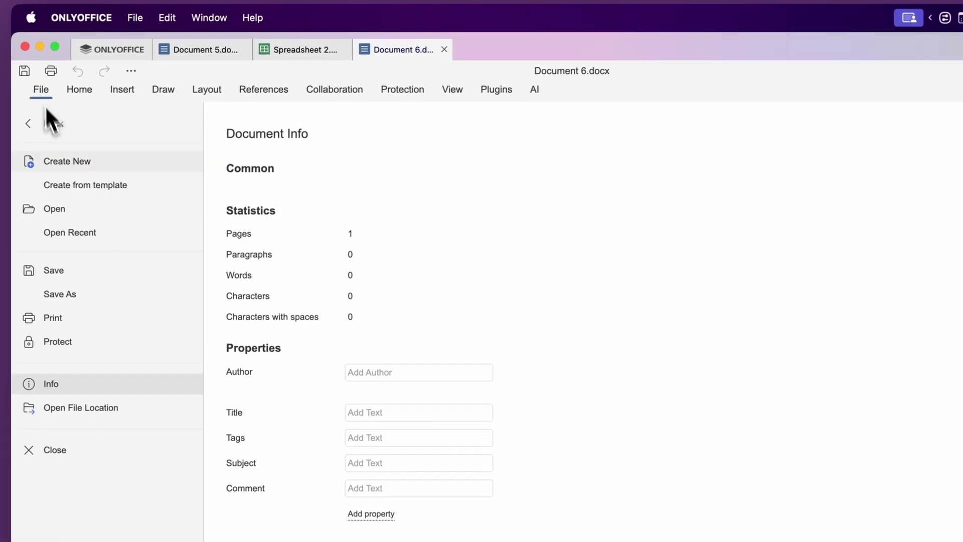
pyautogui.press('Escape')
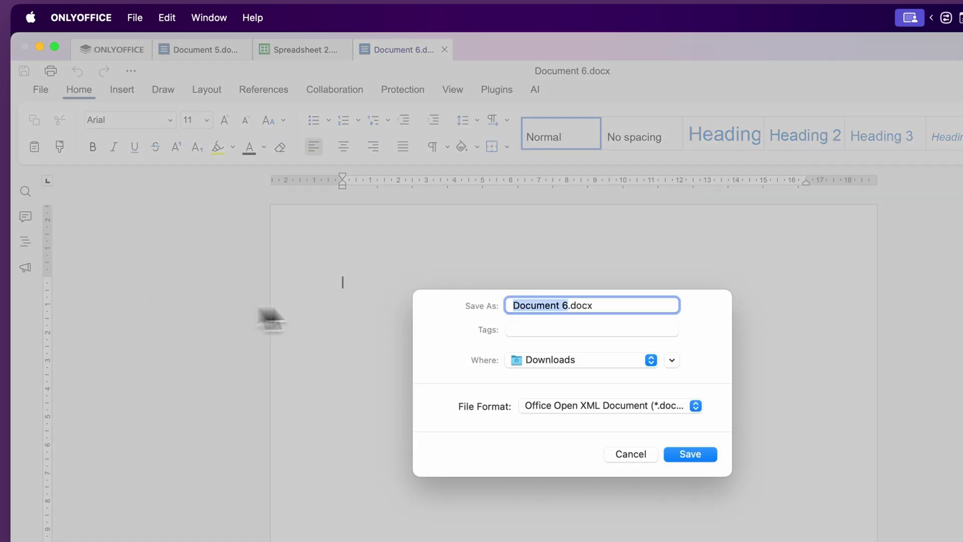
pyautogui.click(604, 404)
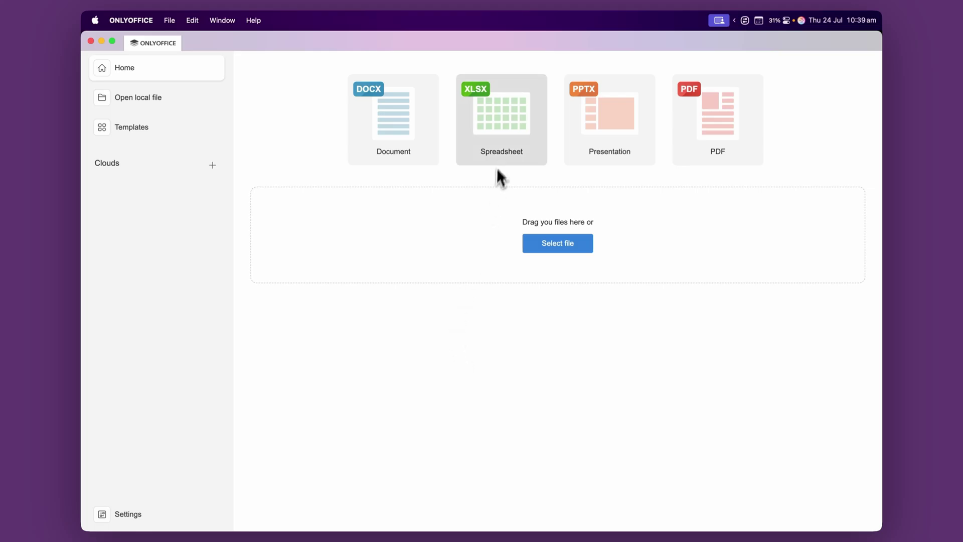
# Create a blank spreadsheet and view the chart type gallery on the Insert tab.
pyautogui.click(498, 131)
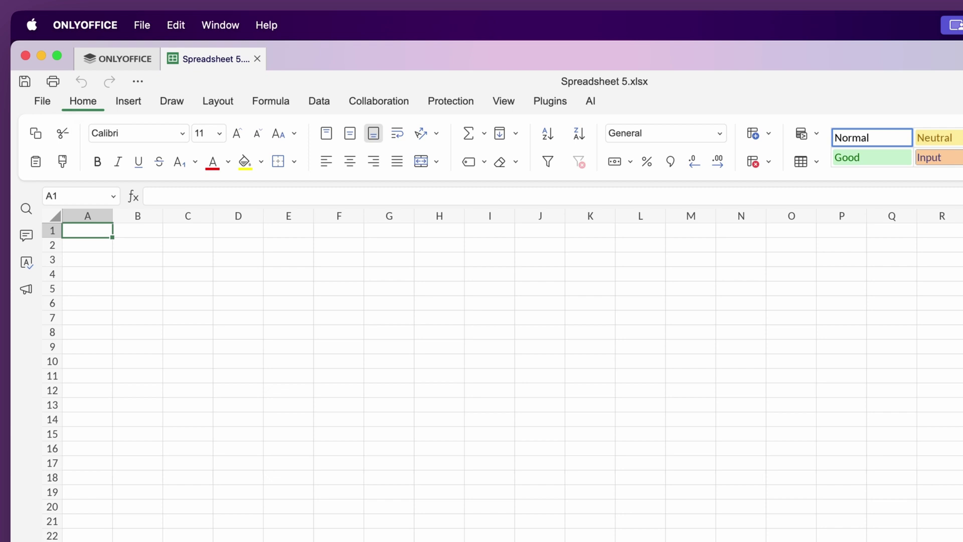
pyautogui.click(128, 101)
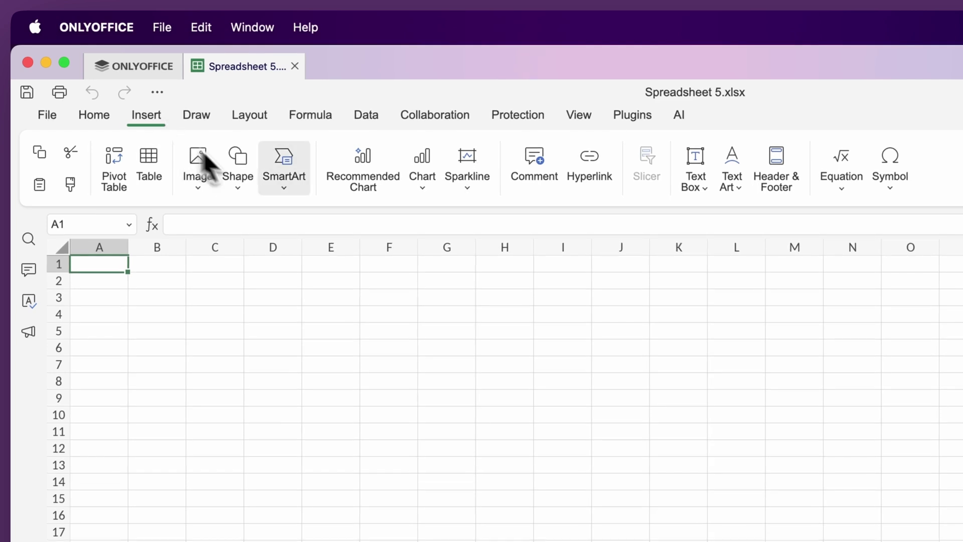
pyautogui.click(422, 161)
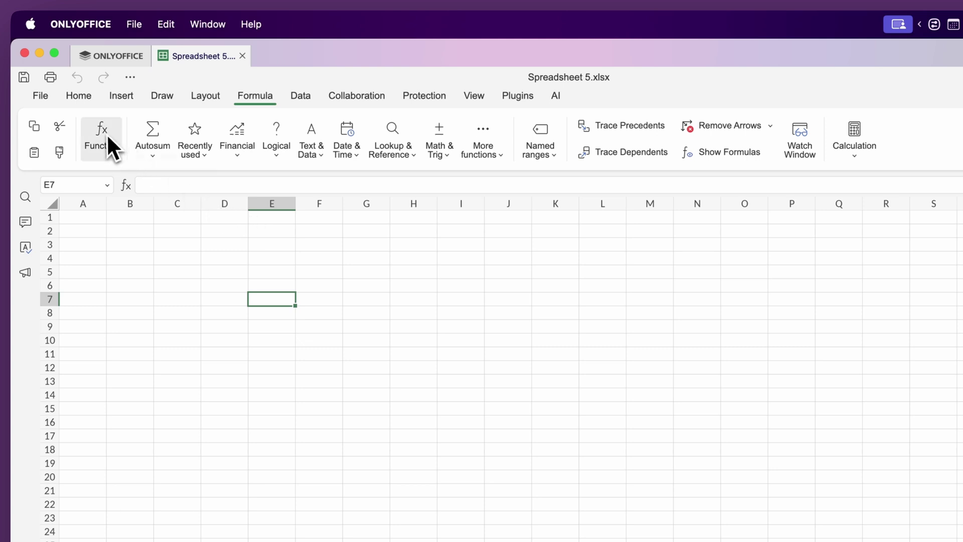
# View the Insert Function groups and sheet protection options, then return to the Insert tab.
pyautogui.click(107, 135)
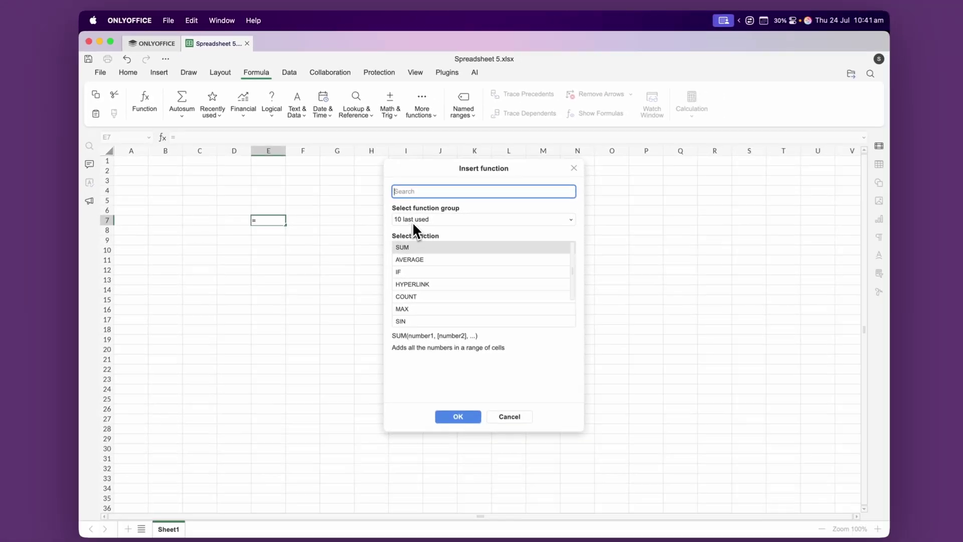
pyautogui.click(412, 217)
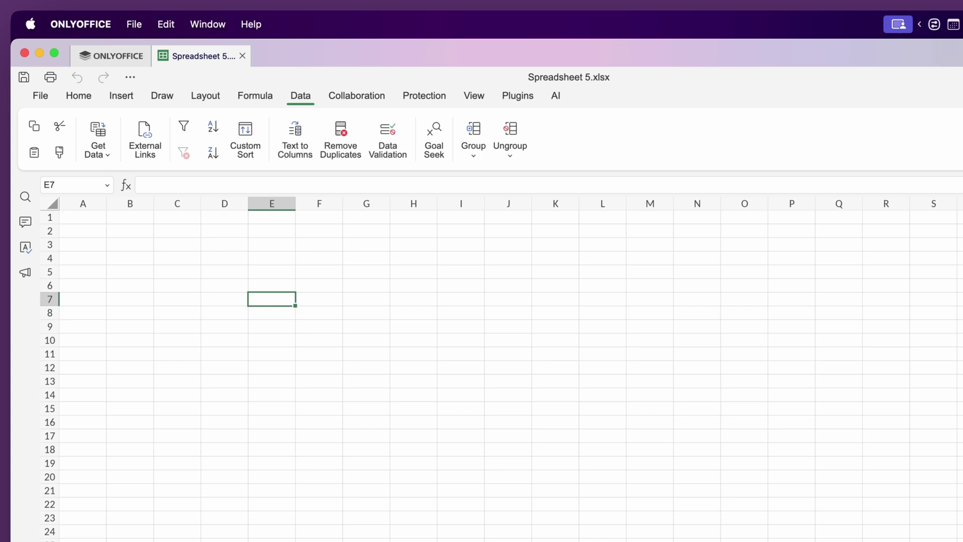
pyautogui.click(419, 97)
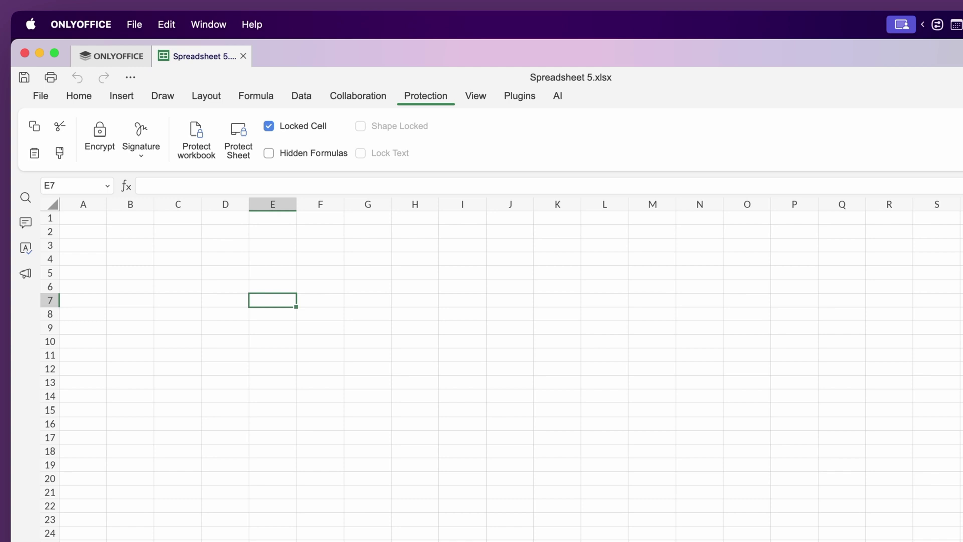
pyautogui.click(122, 95)
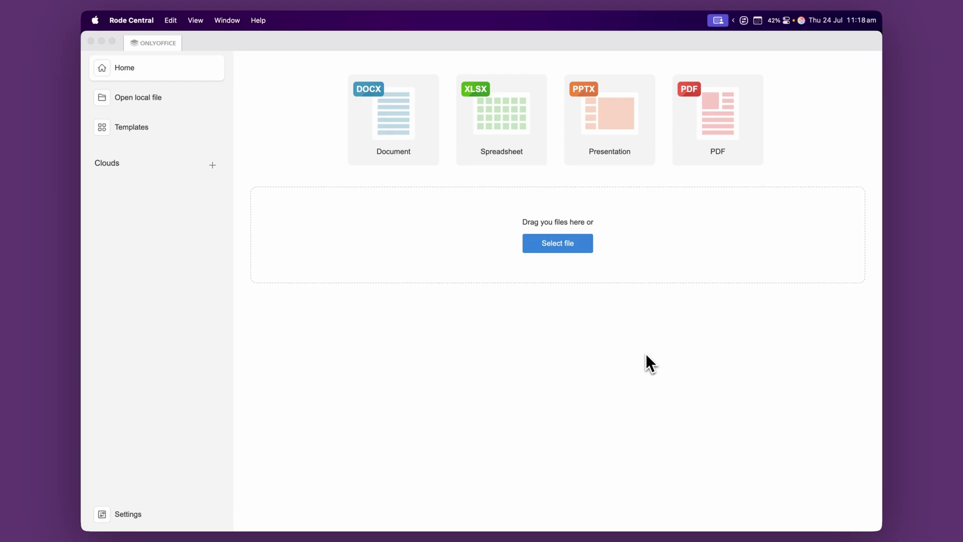
# Create a new presentation and apply the grey-shapes design theme.
pyautogui.click(607, 136)
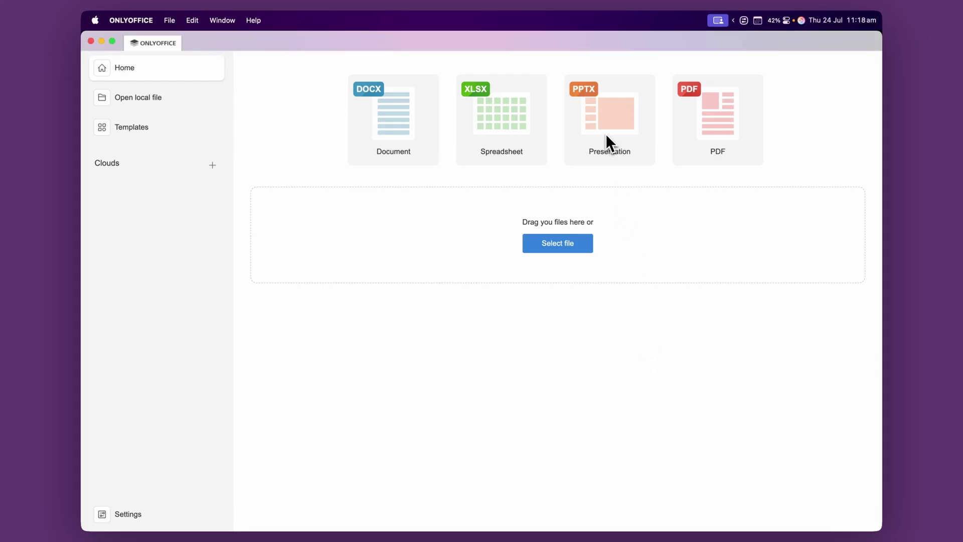
pyautogui.click(606, 132)
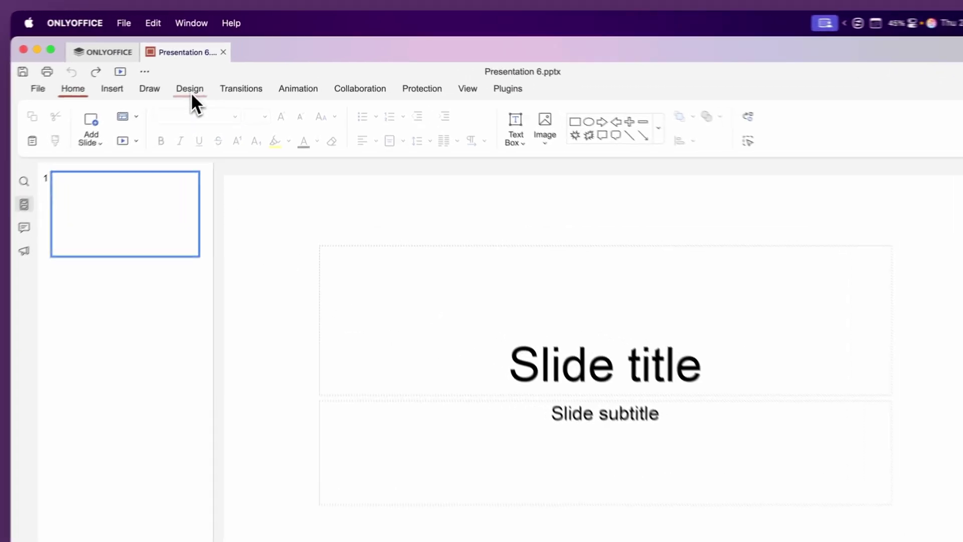
pyautogui.click(221, 74)
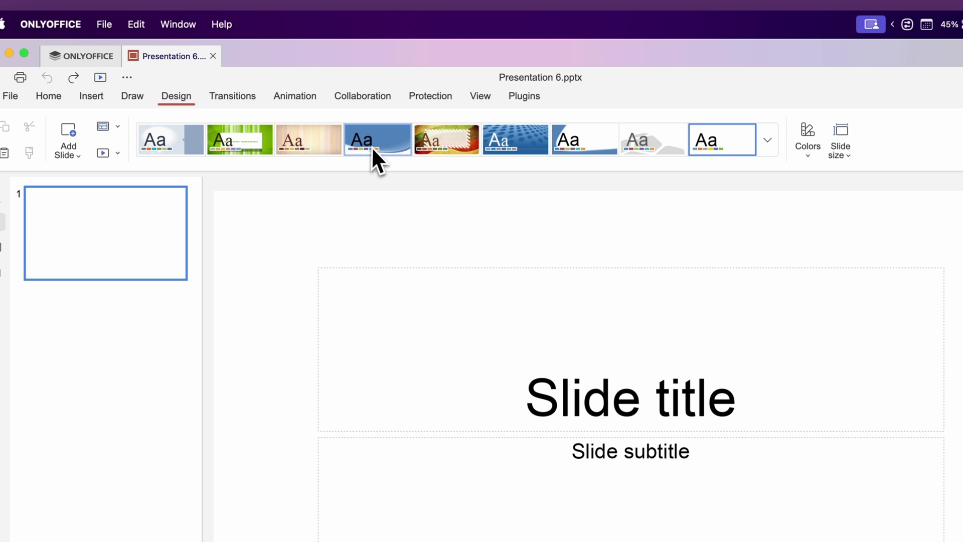
pyautogui.click(652, 143)
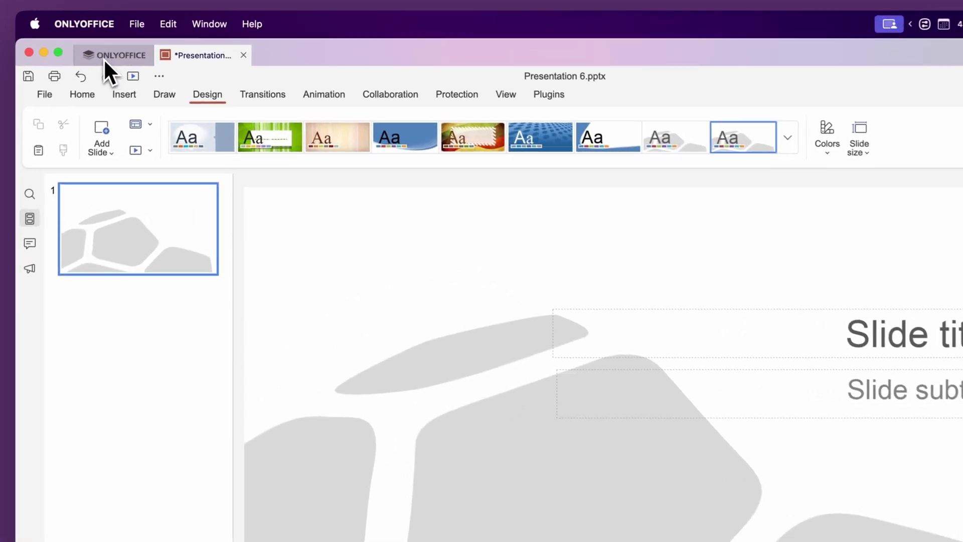
# Browse the presentation templates gallery from the start page.
pyautogui.click(149, 45)
pyautogui.click(93, 180)
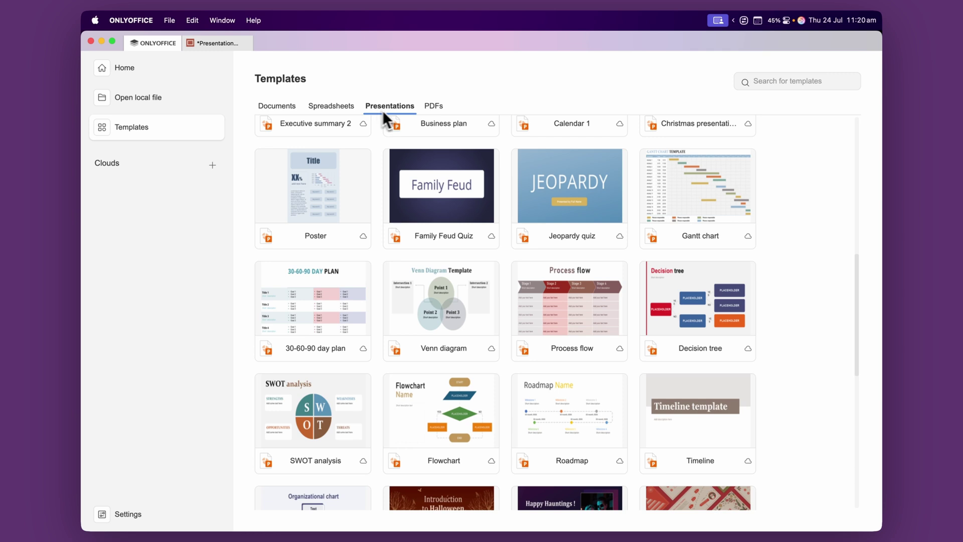
pyautogui.scroll(-1, 460, 351)
pyautogui.scroll(-10, 460, 351)
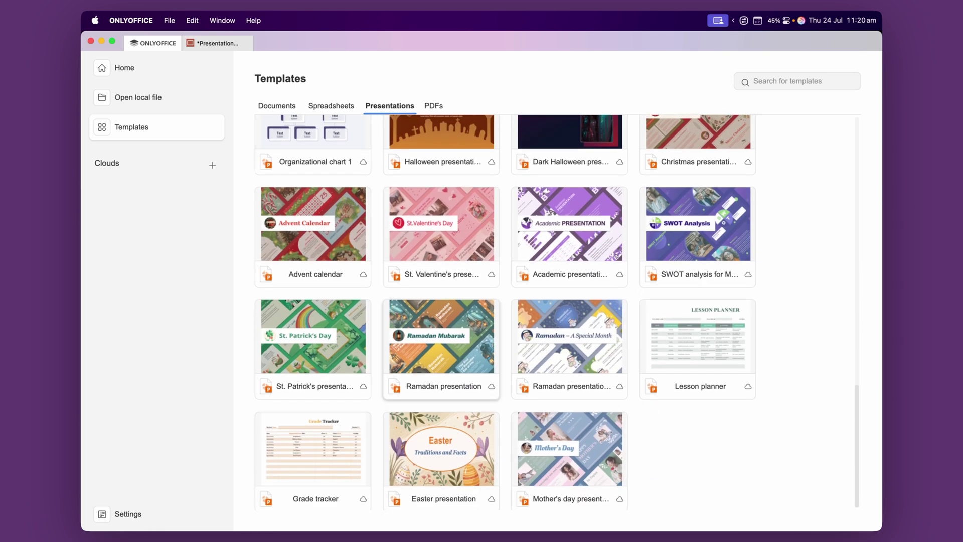
# Return to Presentation 6 and show SmartArt's List, Cycle and Hierarchy layouts.
pyautogui.scroll(10, 351, 230)
pyautogui.click(212, 43)
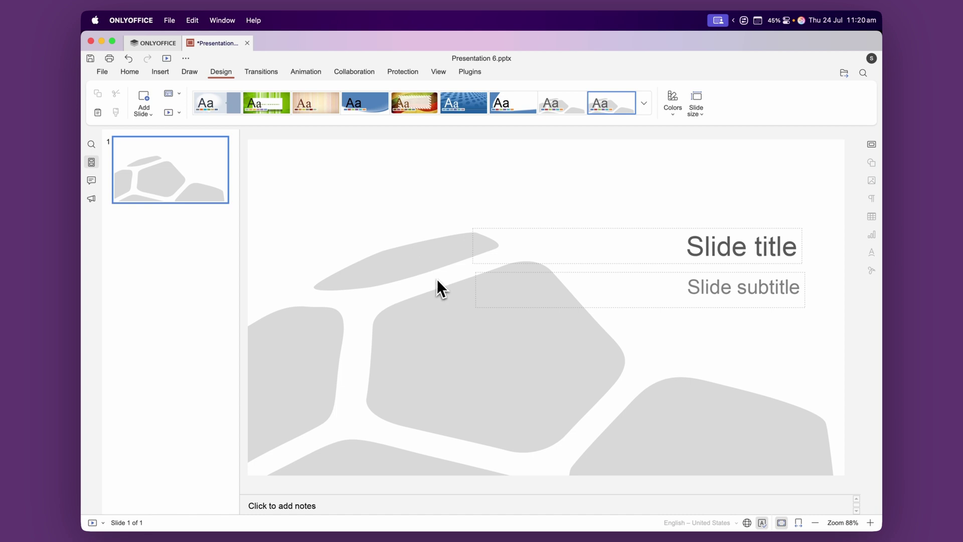
pyautogui.hotkey('alt', 'i')
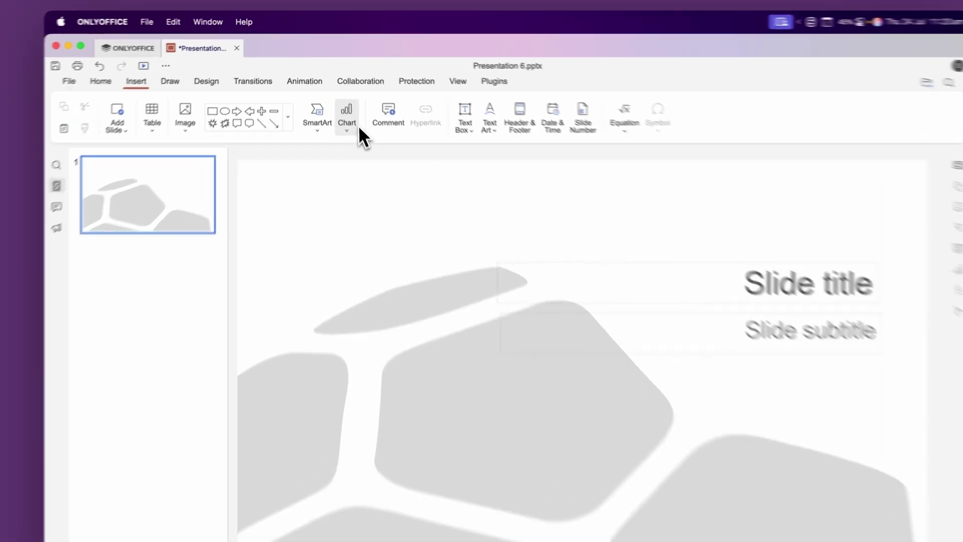
pyautogui.click(359, 125)
pyautogui.click(317, 129)
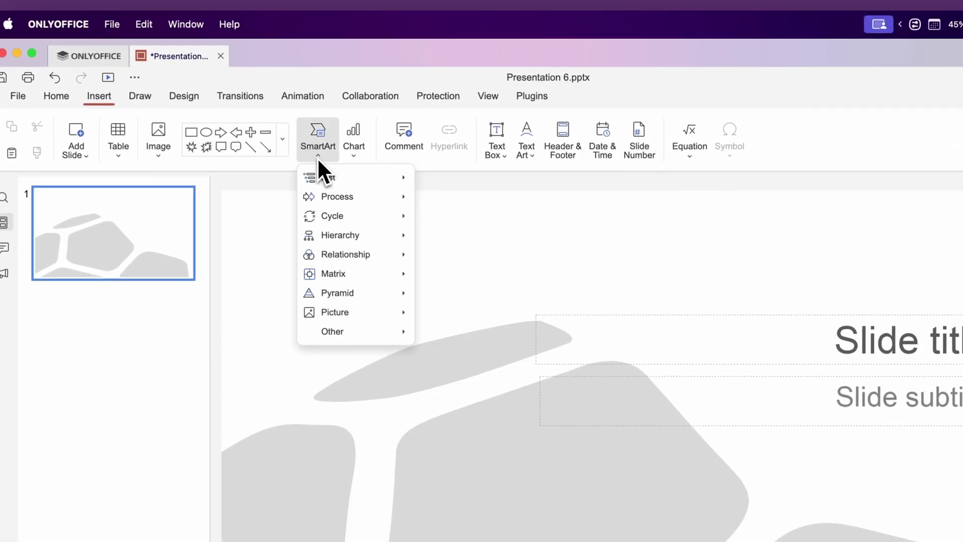
pyautogui.moveTo(321, 150)
pyautogui.moveTo(330, 211)
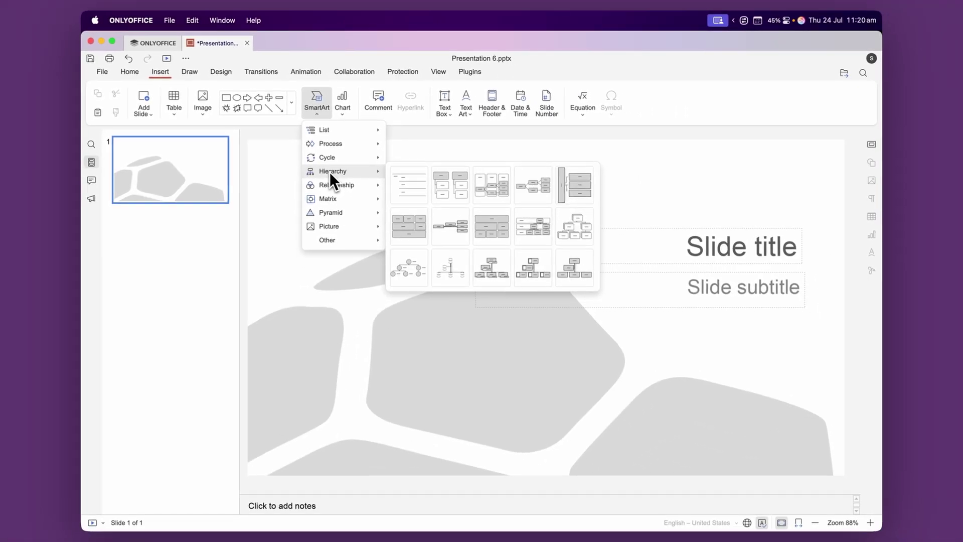
# Apply a Fade transition to slide 1, then view the Animation, Collaboration, Protection and View tabs.
pyautogui.click(253, 80)
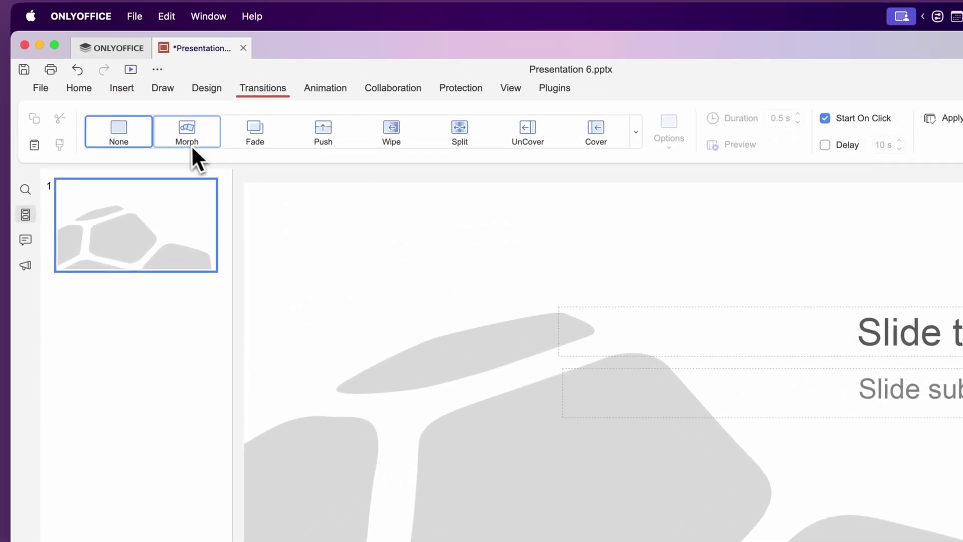
pyautogui.click(263, 141)
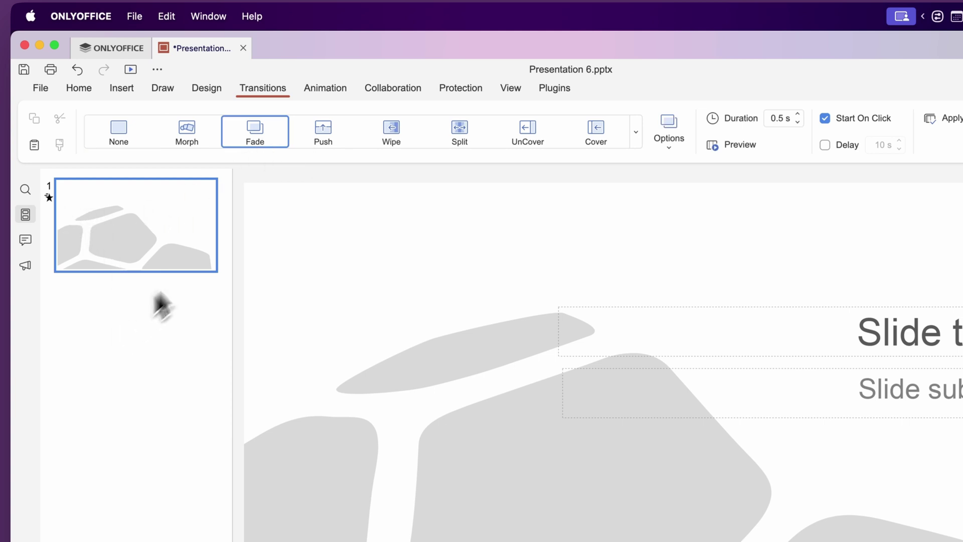
pyautogui.click(325, 89)
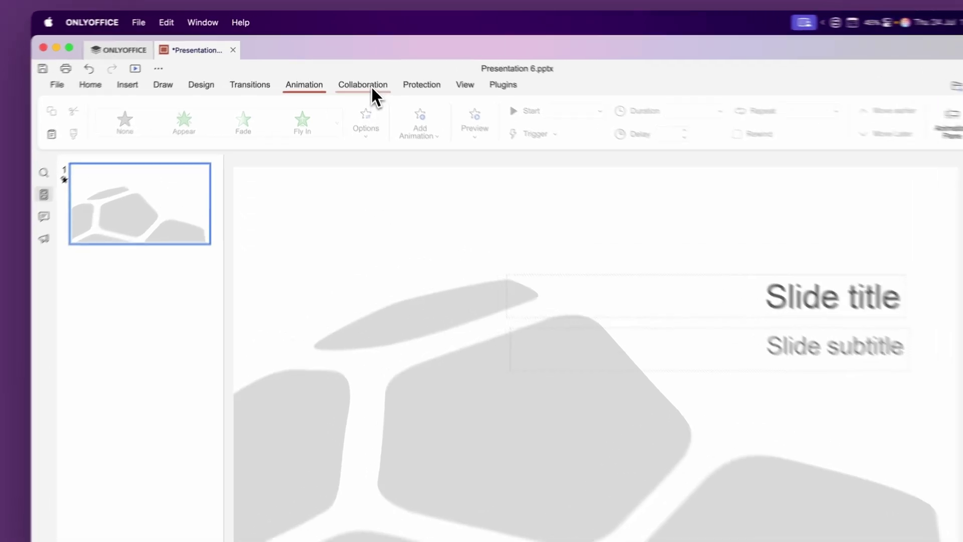
pyautogui.click(354, 72)
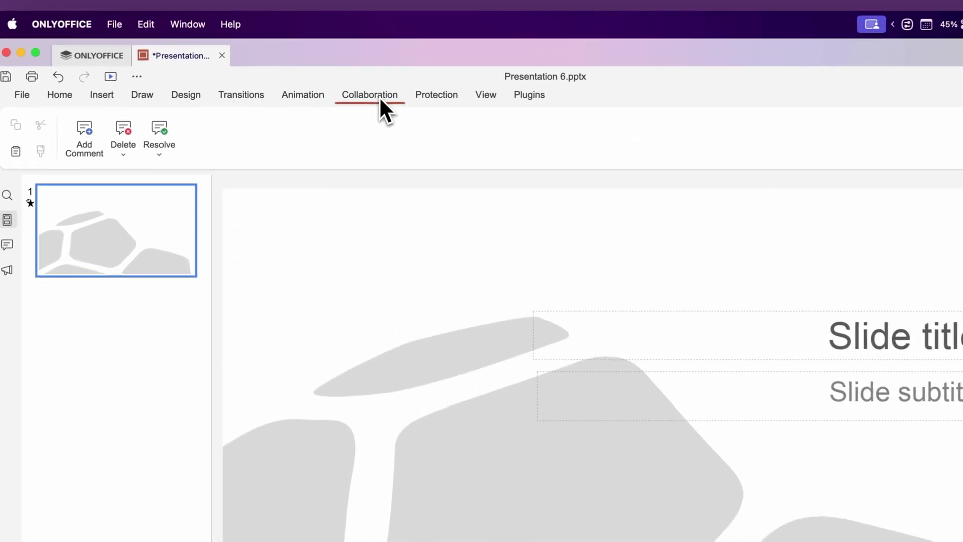
pyautogui.click(438, 100)
pyautogui.click(487, 100)
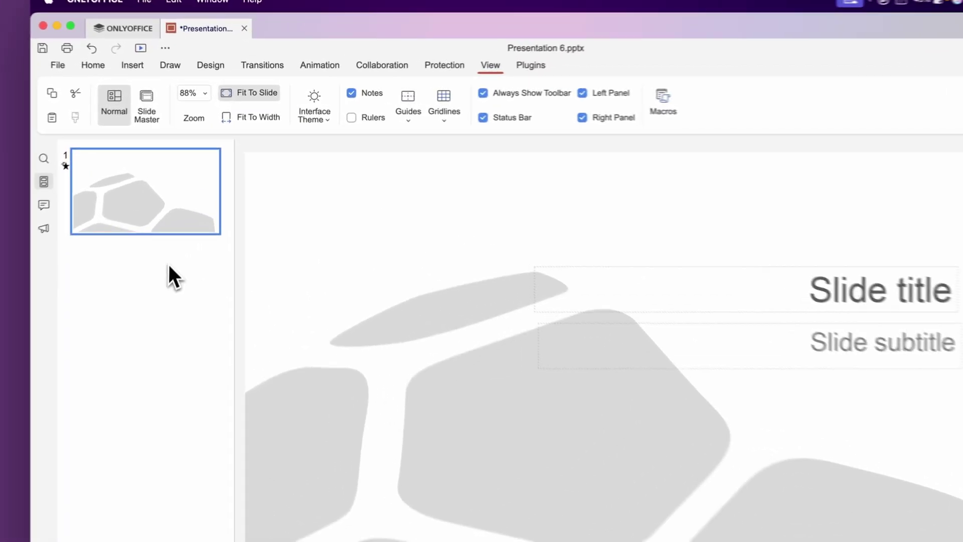
# Insert a new slide after slide 1 in Presentation 6.
pyautogui.rightClick(135, 190)
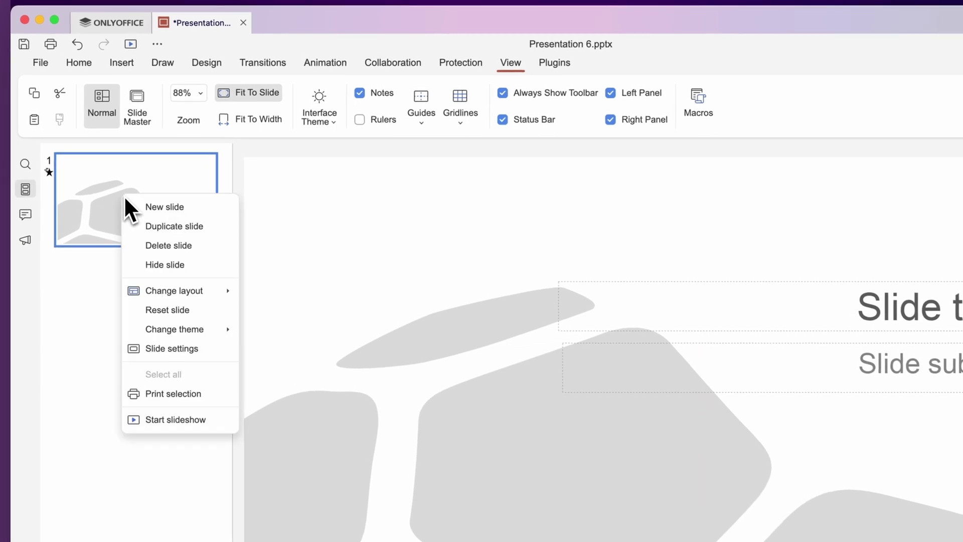
pyautogui.click(149, 207)
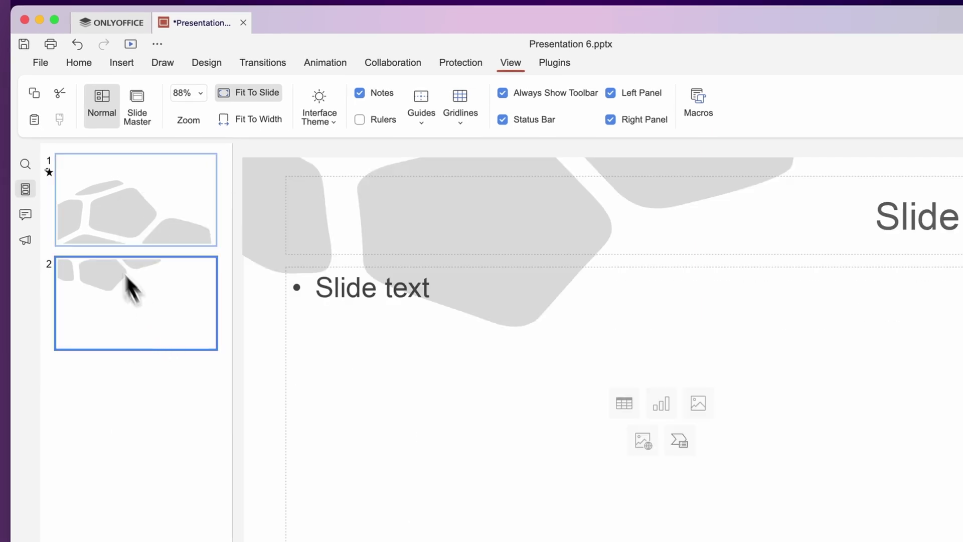
pyautogui.click(80, 67)
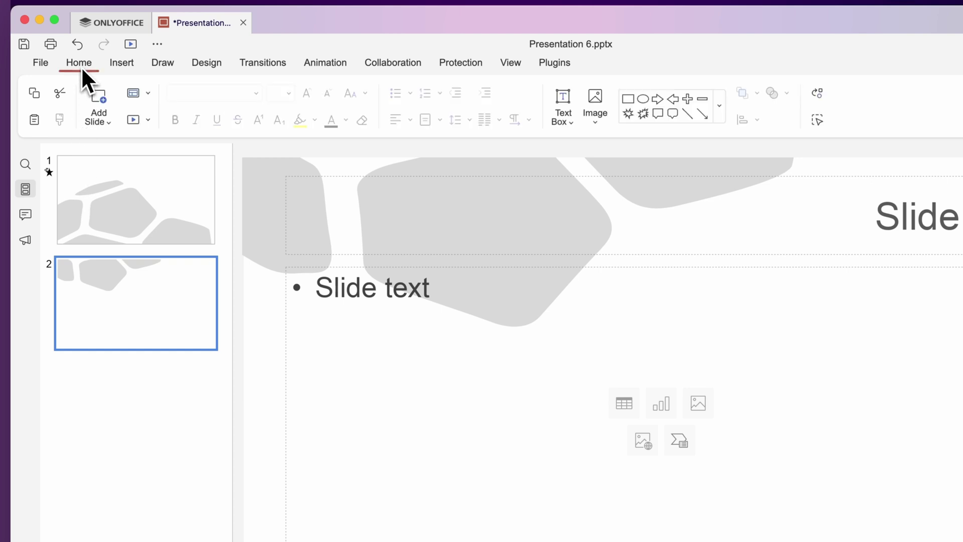
# Browse the new-slide layouts, close them unused, and play the slideshow from slide 1.
pyautogui.click(105, 123)
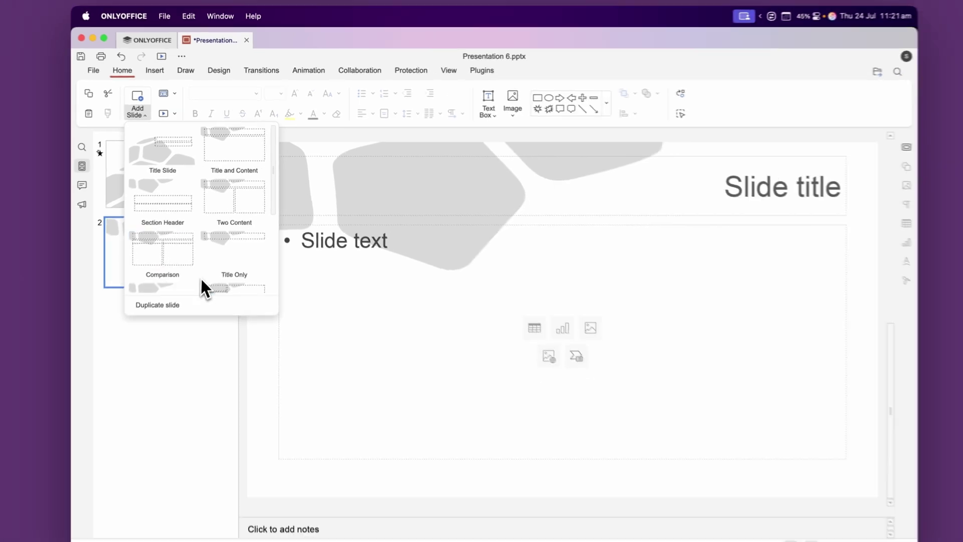
pyautogui.scroll(-3, 203, 289)
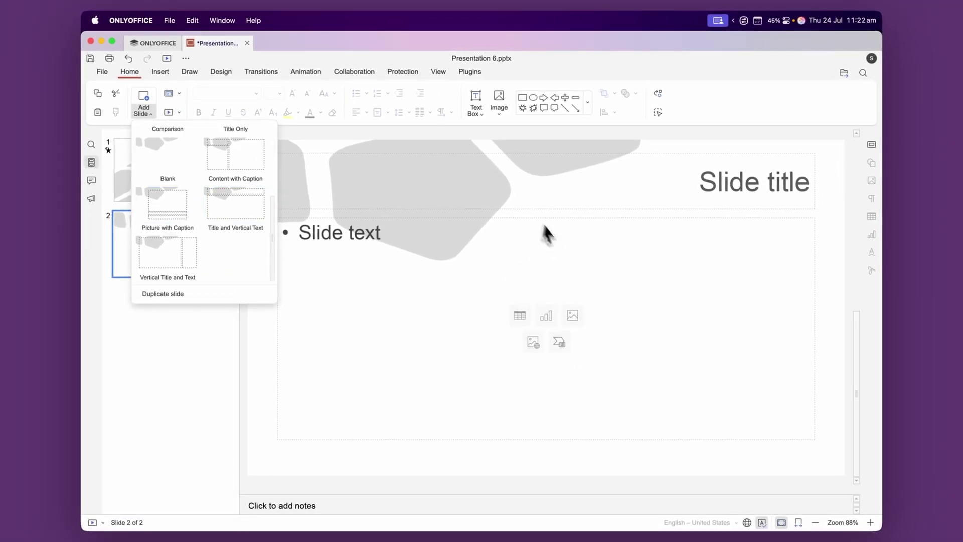
pyautogui.click(191, 364)
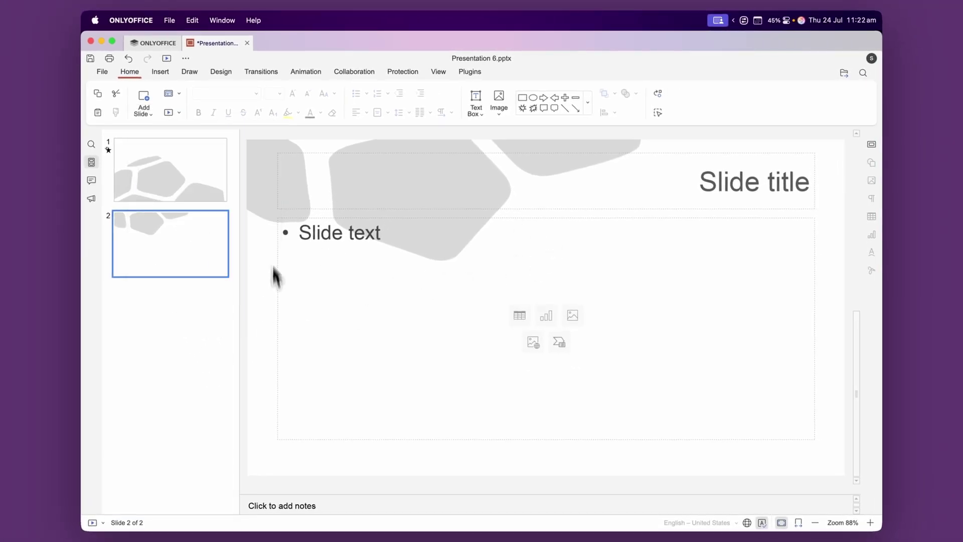
pyautogui.click(166, 59)
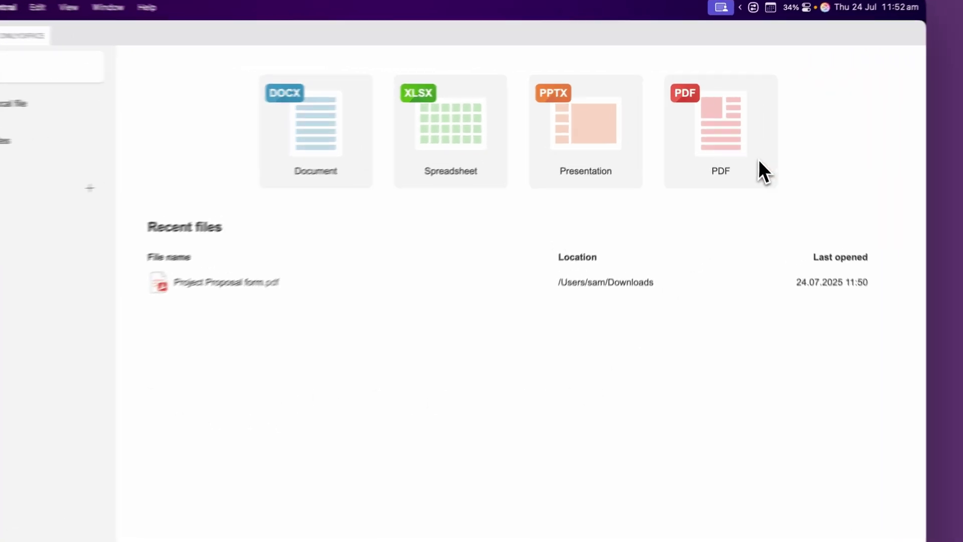
# Create the blank PDF form Document 4.pdf and show its editing-mode options.
pyautogui.click(733, 145)
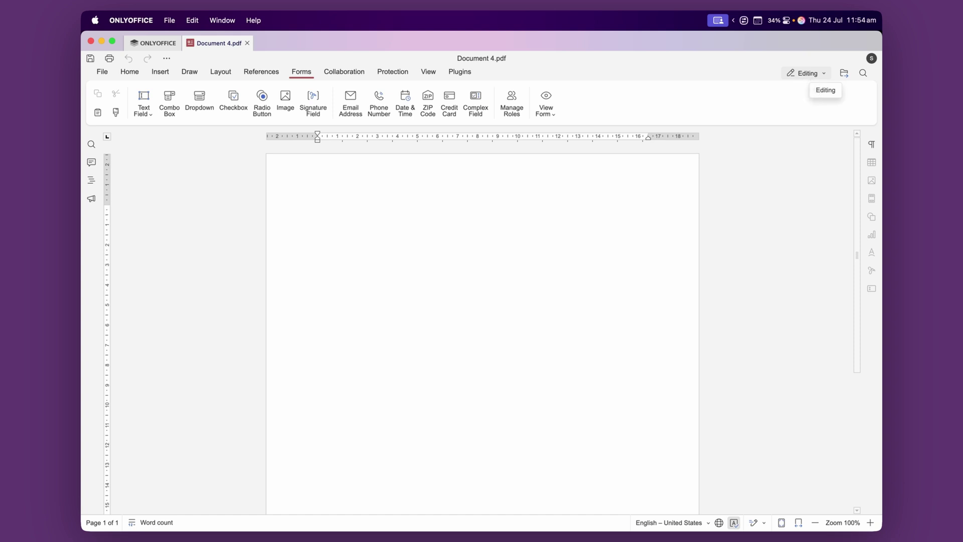
pyautogui.click(811, 76)
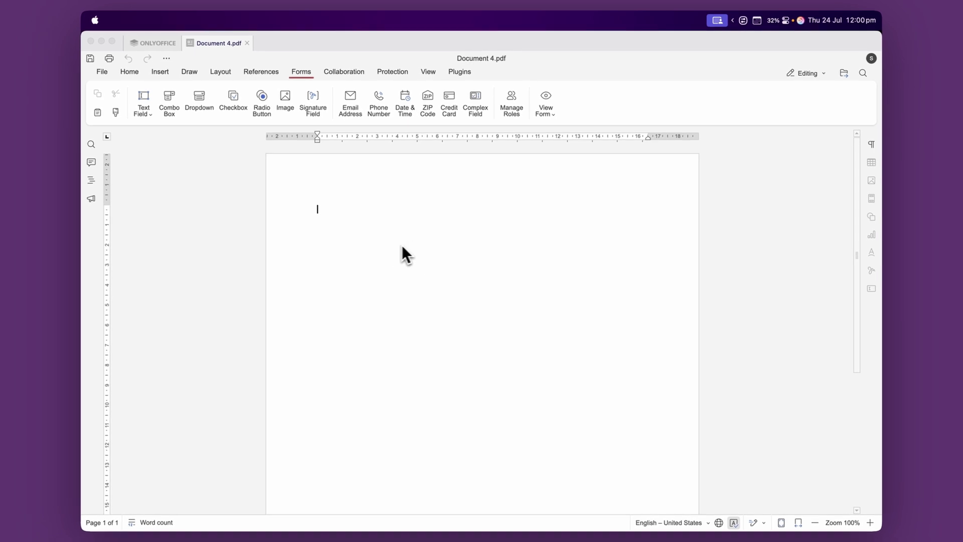
# Open Sony CMT-BT60 User Manual.pdf from Downloads in its own tab beside Document 4.pdf.
pyautogui.click(152, 43)
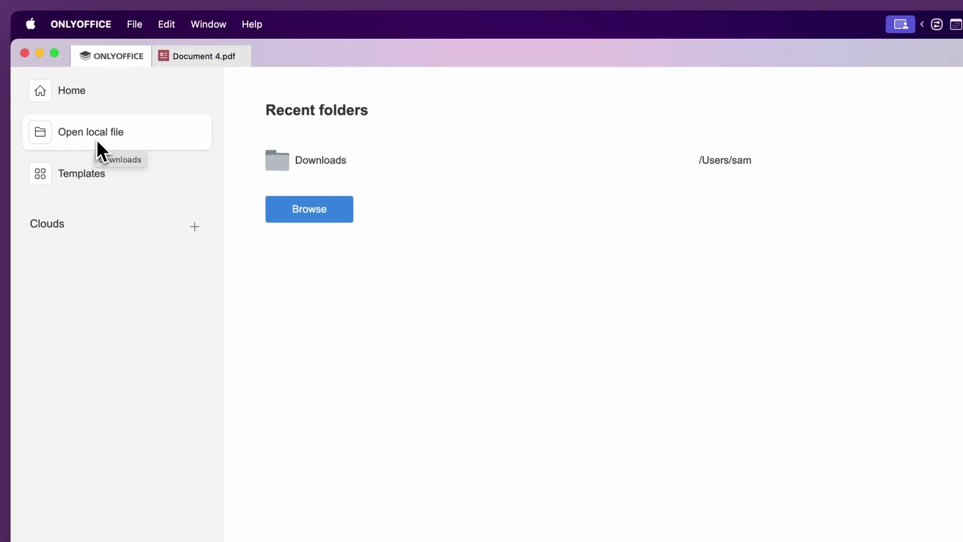
pyautogui.click(295, 208)
pyautogui.click(329, 321)
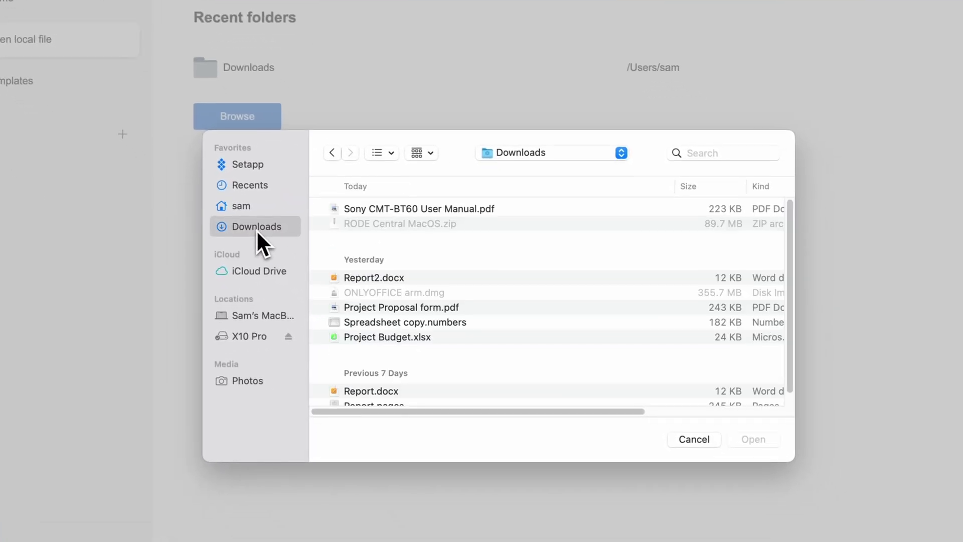
pyautogui.click(450, 209)
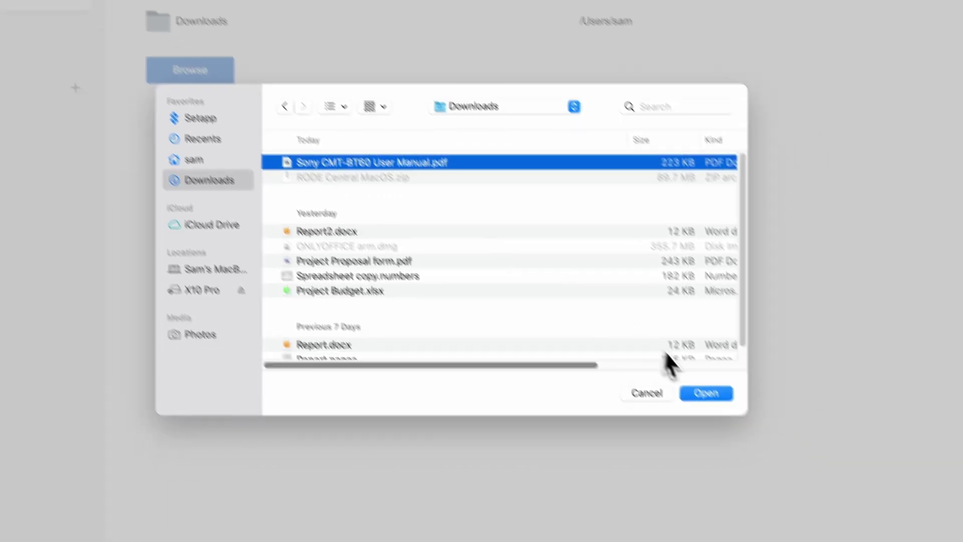
pyautogui.click(705, 393)
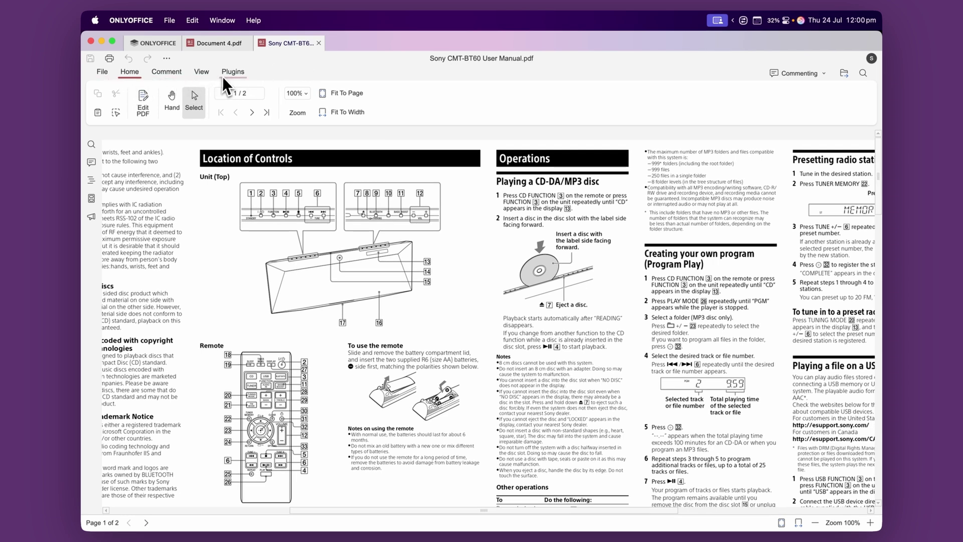
pyautogui.click(206, 43)
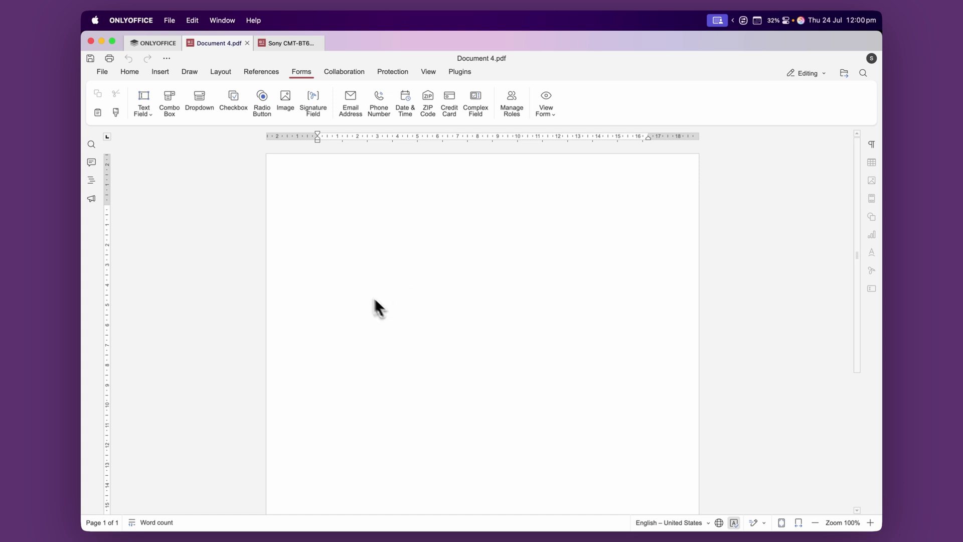
pyautogui.click(279, 45)
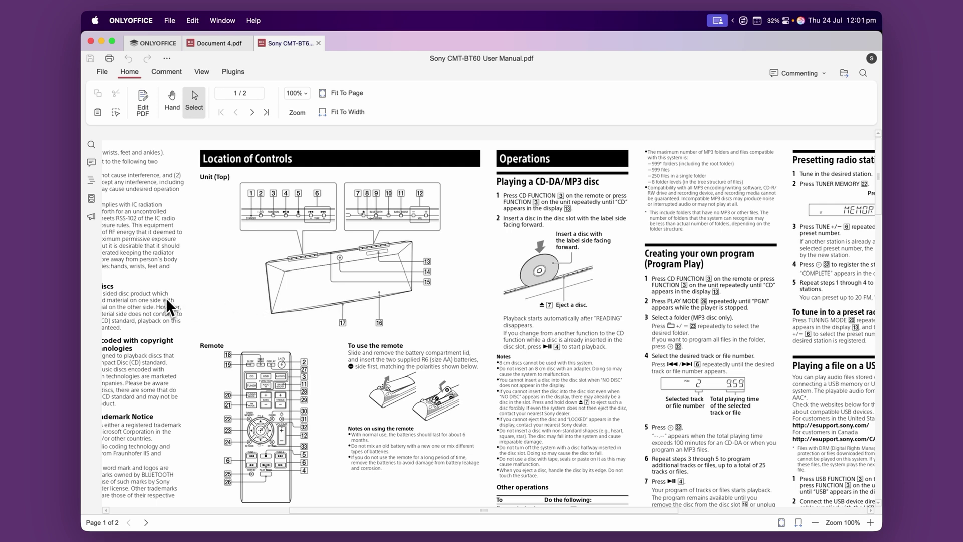
# Highlight in yellow the sentences about automatic playback and an already-inserted disc.
pyautogui.click(166, 72)
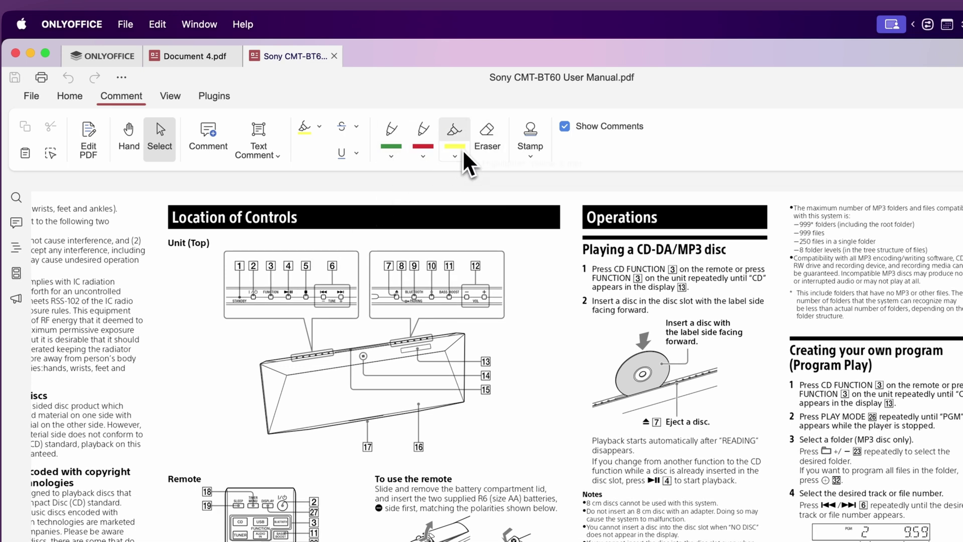
pyautogui.click(455, 132)
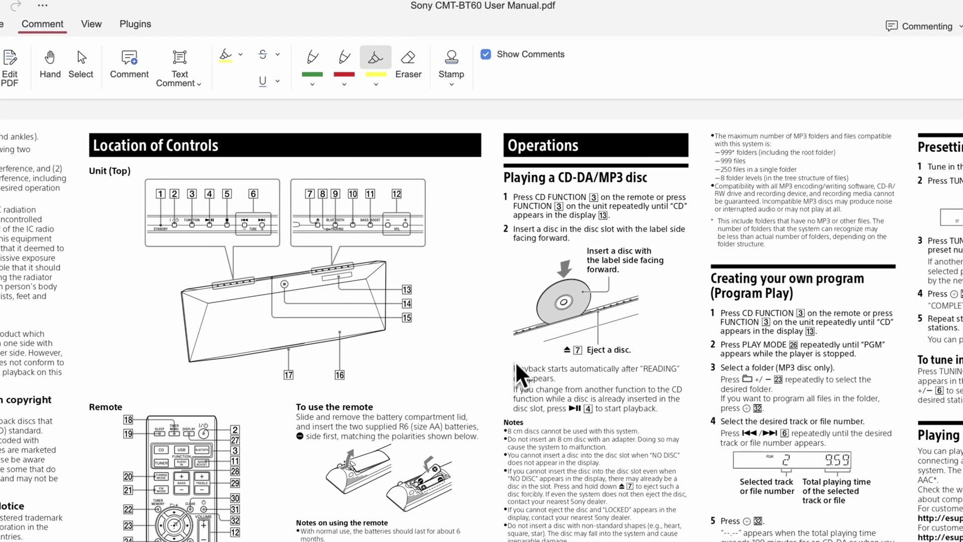
pyautogui.moveTo(517, 368); pyautogui.dragTo(680, 370)
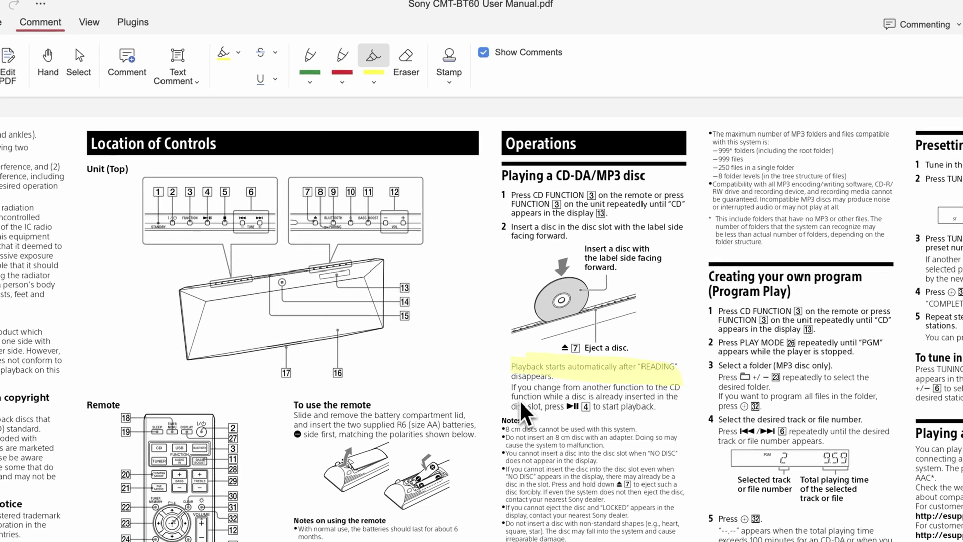
pyautogui.moveTo(521, 403); pyautogui.dragTo(652, 407)
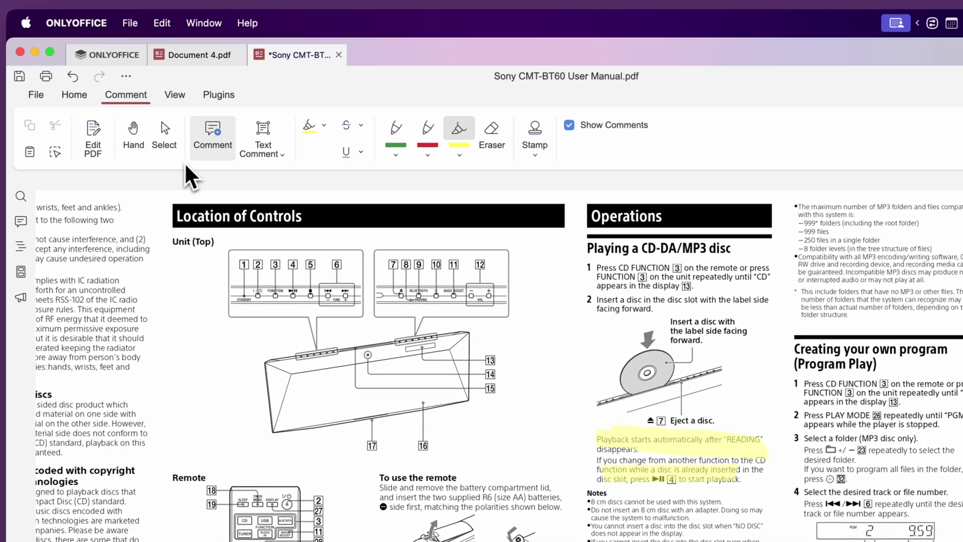
# Switch the Sony manual into full PDF editing mode.
pyautogui.click(98, 149)
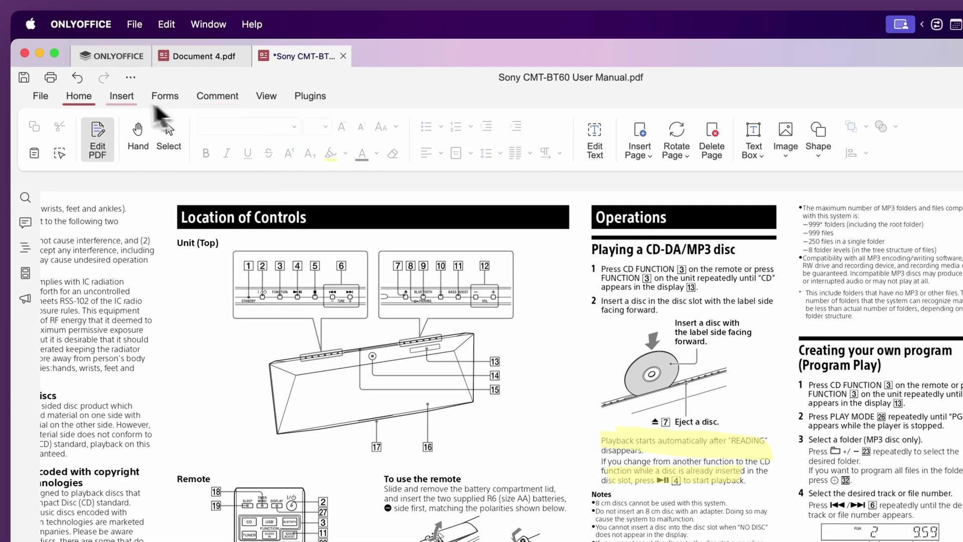
pyautogui.click(123, 99)
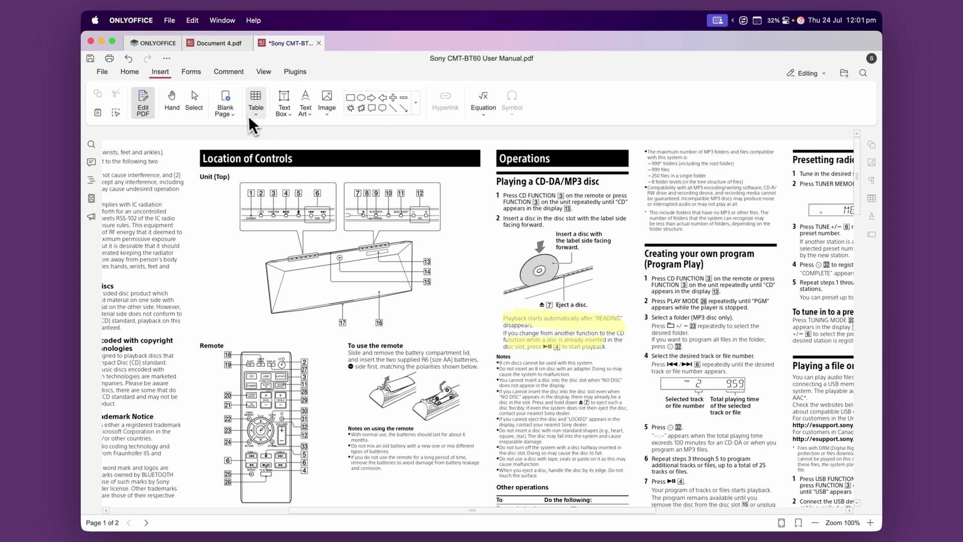
pyautogui.click(130, 73)
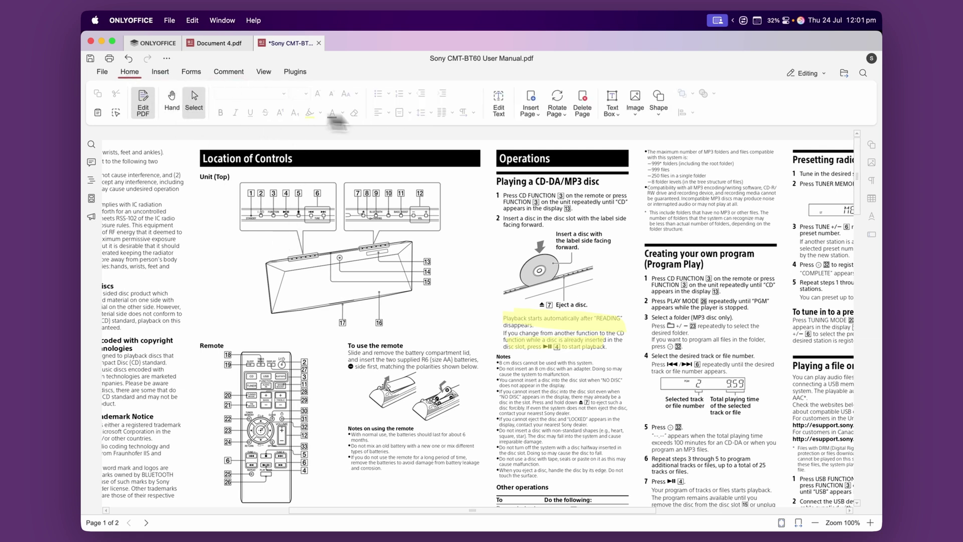
# Delete 'Press CD FUNCTION' from the start of step 1 in the manual's text.
pyautogui.click(499, 105)
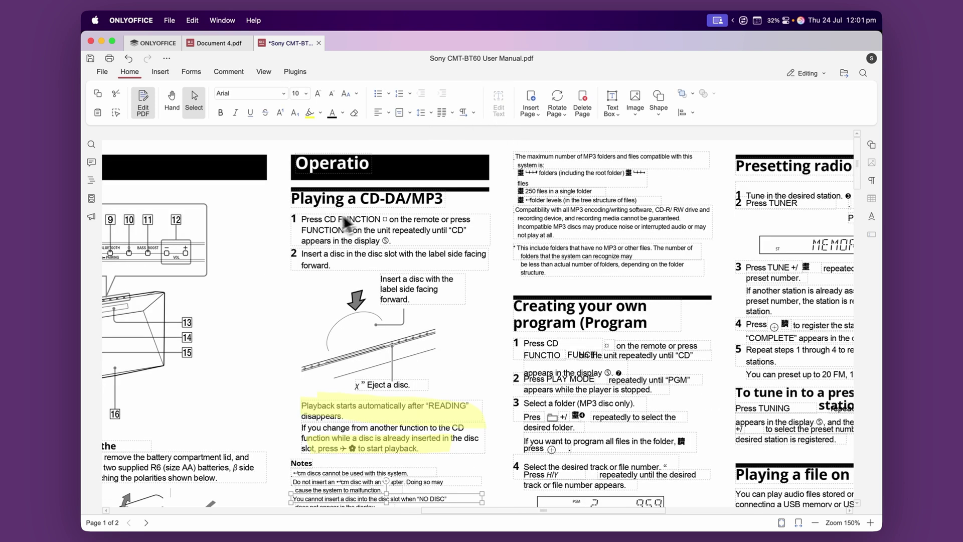
pyautogui.click(325, 226)
pyautogui.press('BackSpace')
pyautogui.press('BackSpace')
pyautogui.press('BackSpace')
pyautogui.press('BackSpace')
pyautogui.press('BackSpace')
pyautogui.press('BackSpace')
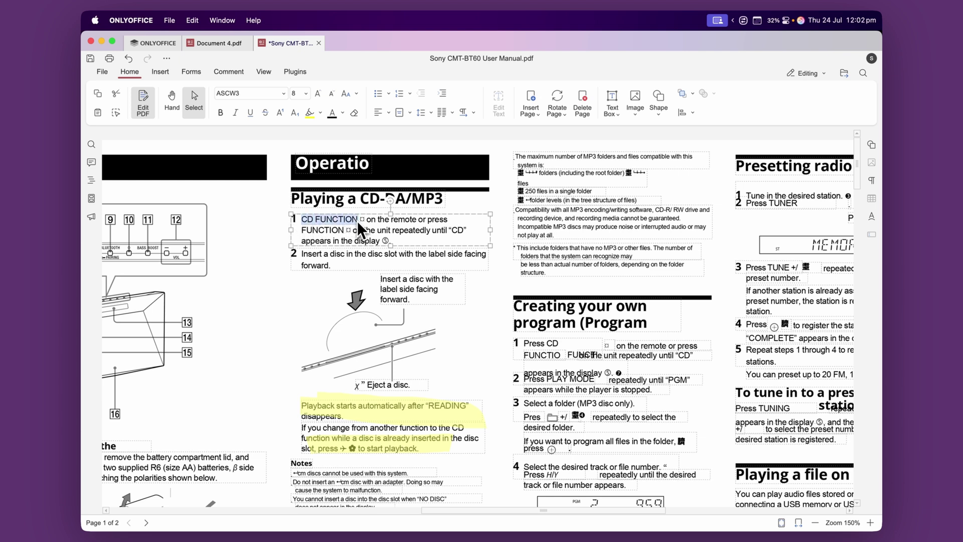
pyautogui.press('BackSpace')
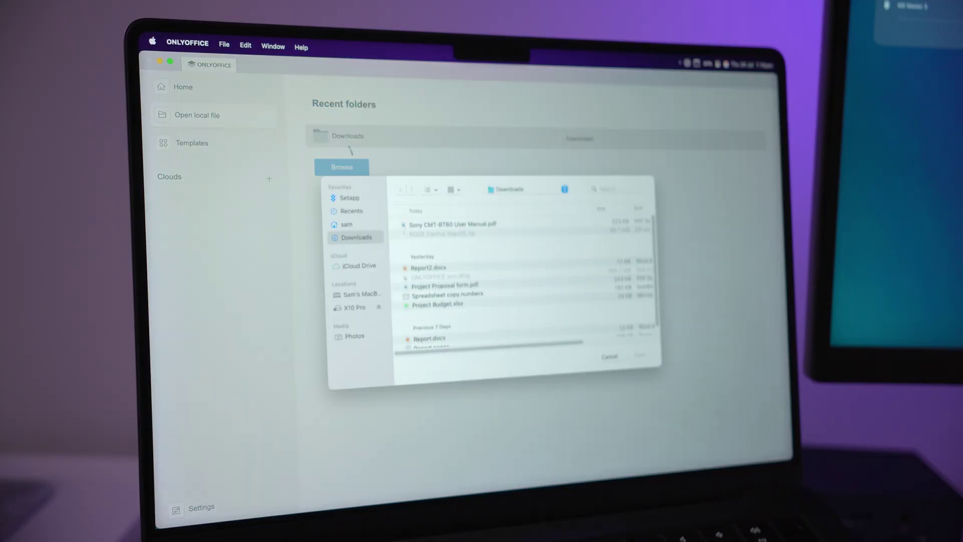
# Open Report.pages from the Downloads folder in the editor.
pyautogui.scroll(-1, 432, 345)
pyautogui.click(432, 338)
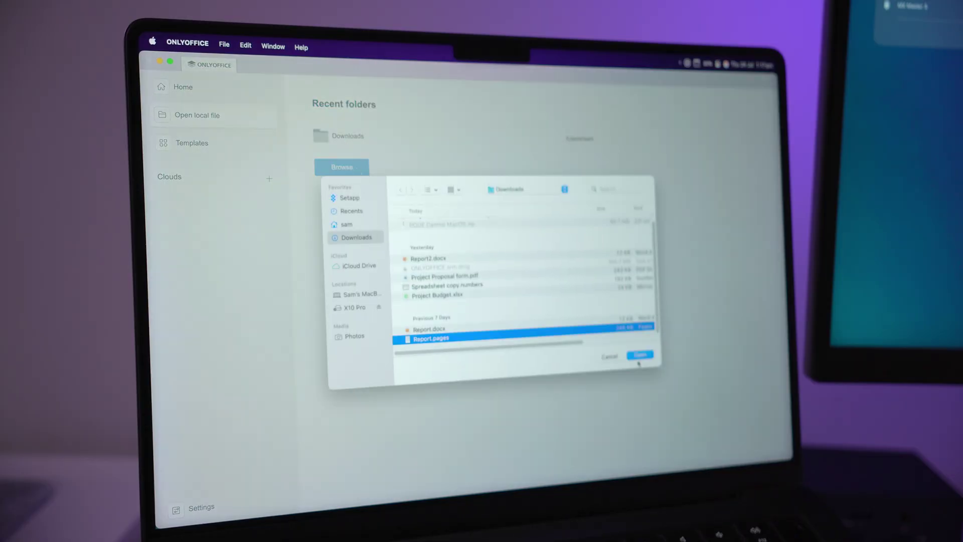
pyautogui.click(640, 356)
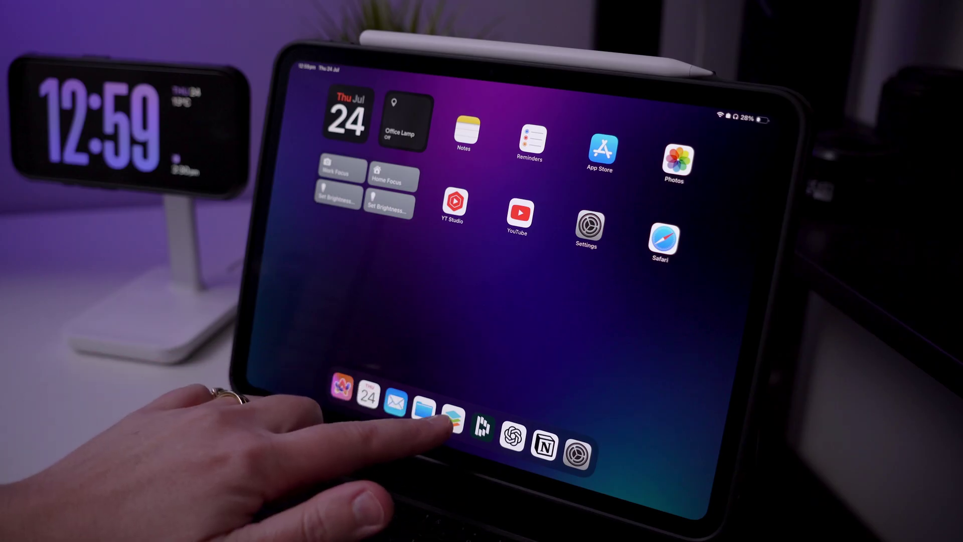
# On the iPad, open Script.docx for editing and list its export formats (DOCX, PDF, ODT, DOTX, PDF/A, OTT).
pyautogui.click(452, 420)
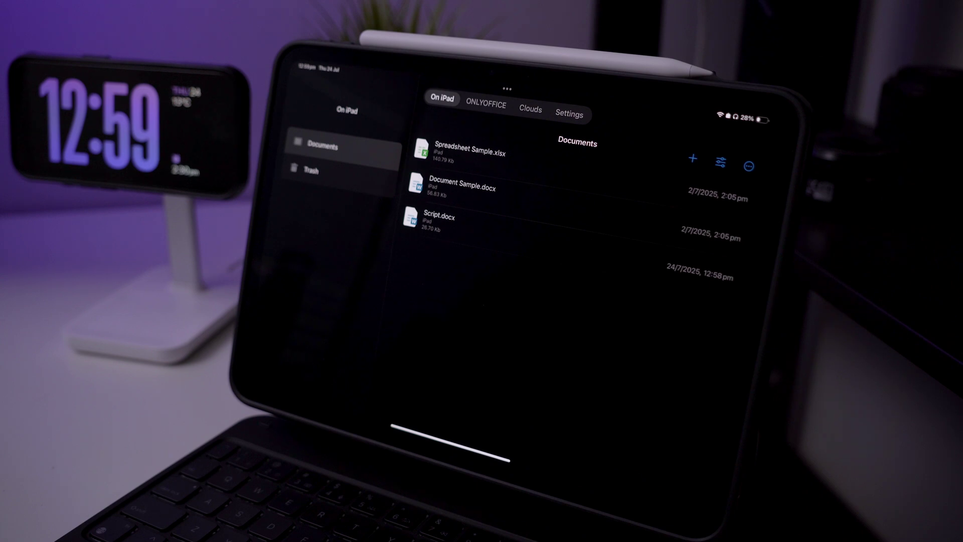
pyautogui.click(431, 221)
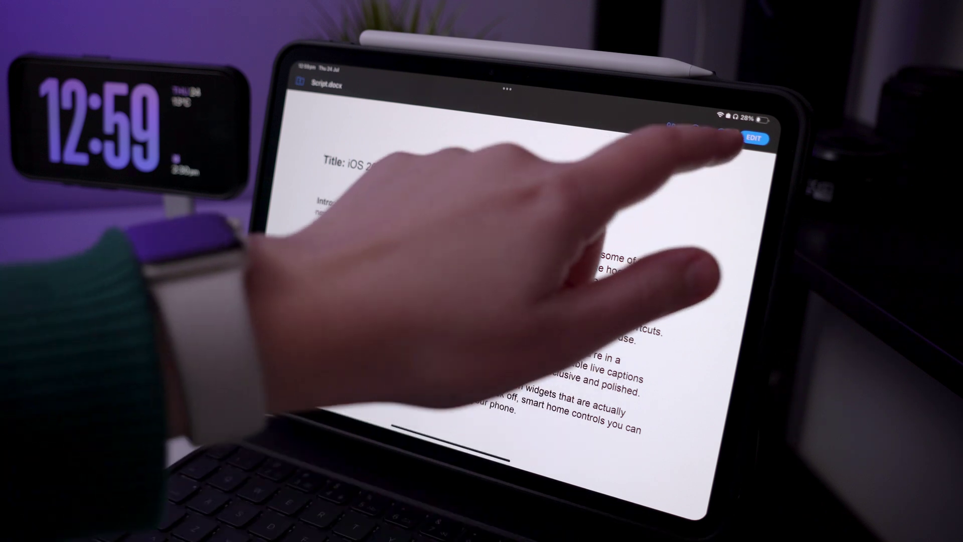
pyautogui.click(753, 138)
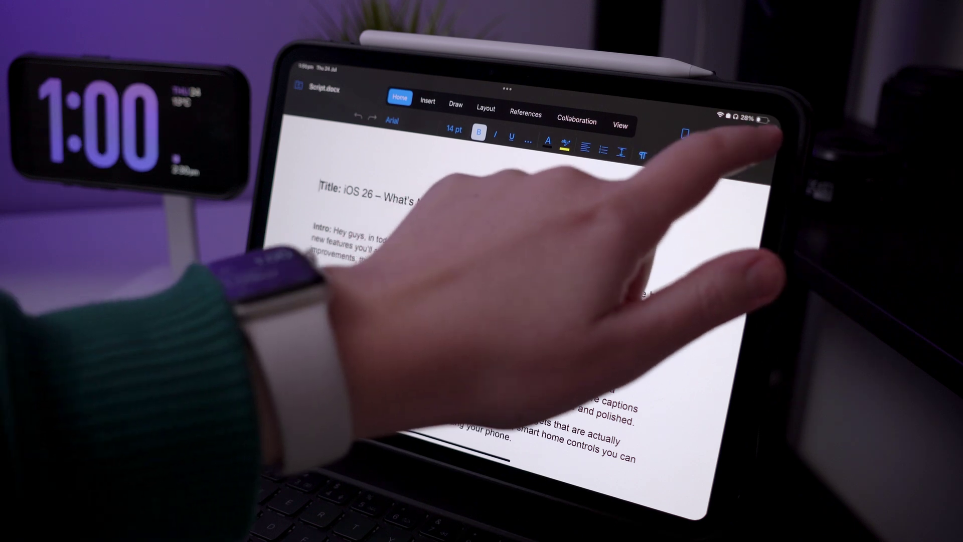
pyautogui.click(761, 145)
pyautogui.click(652, 201)
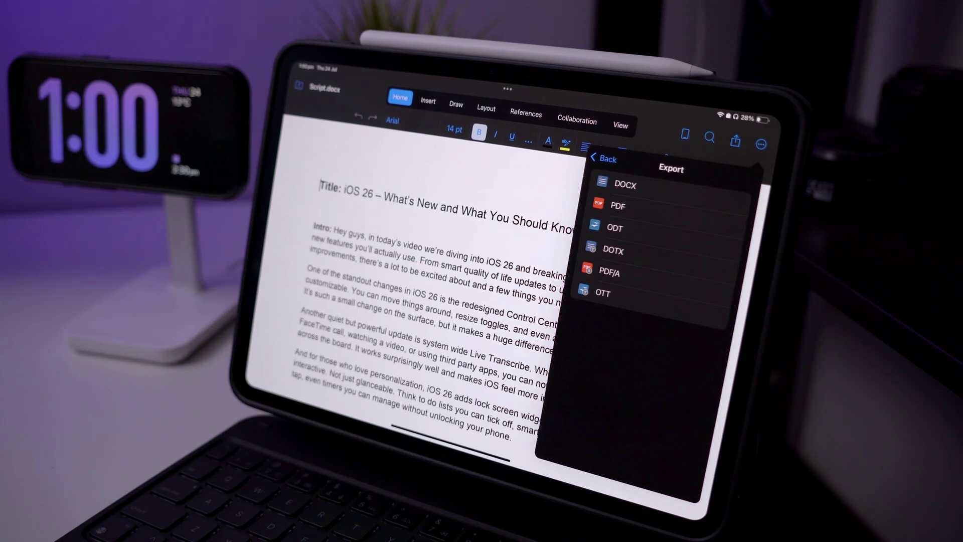